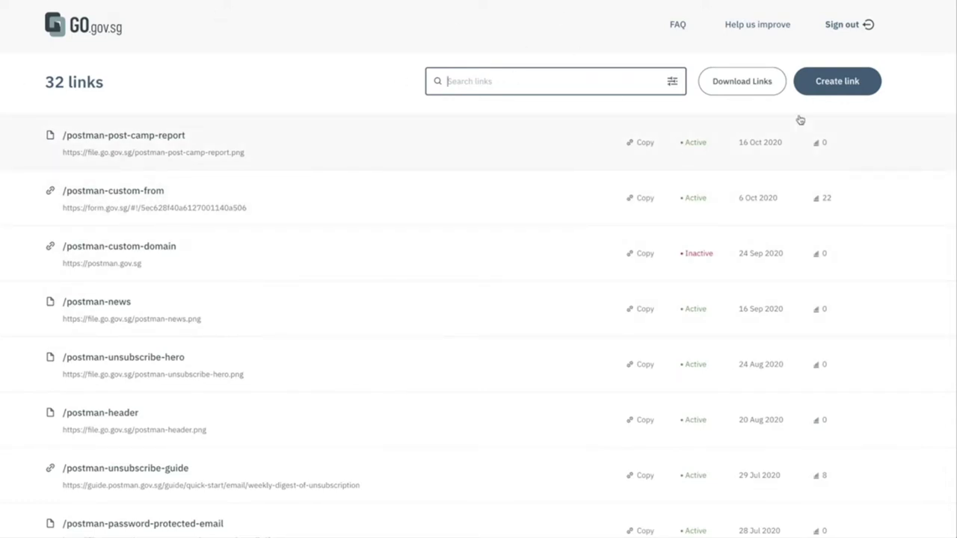
- Start a new file-based short link by attaching header-image.png from the Desktop
{"action": "left_click", "coordinate": [855, 81]}
{"action": "left_click", "coordinate": [326, 172]}
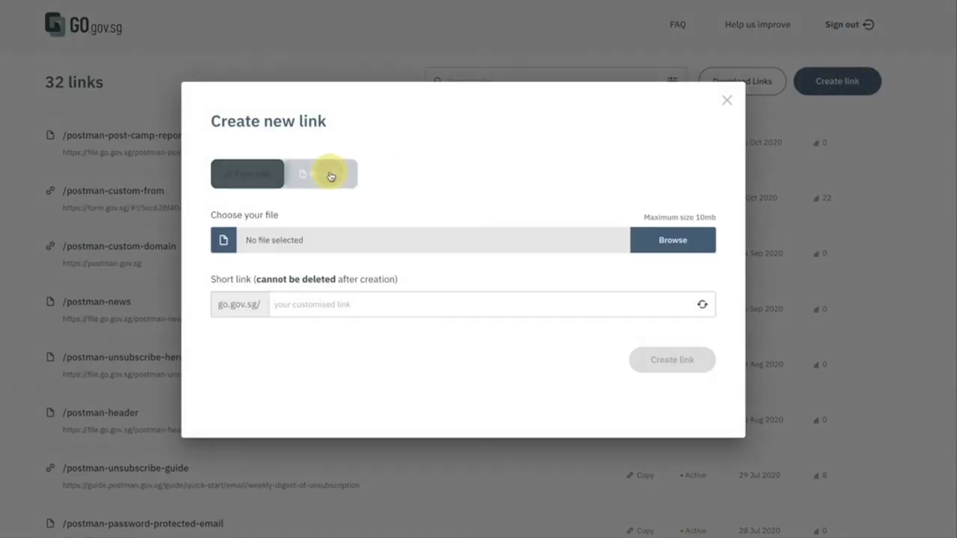
{"action": "left_click", "coordinate": [675, 241]}
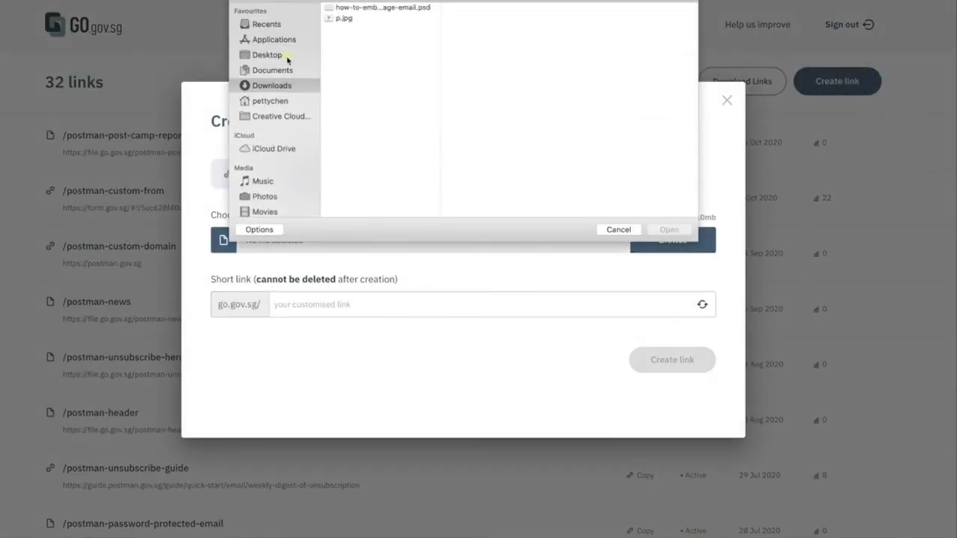
{"action": "left_click", "coordinate": [288, 57]}
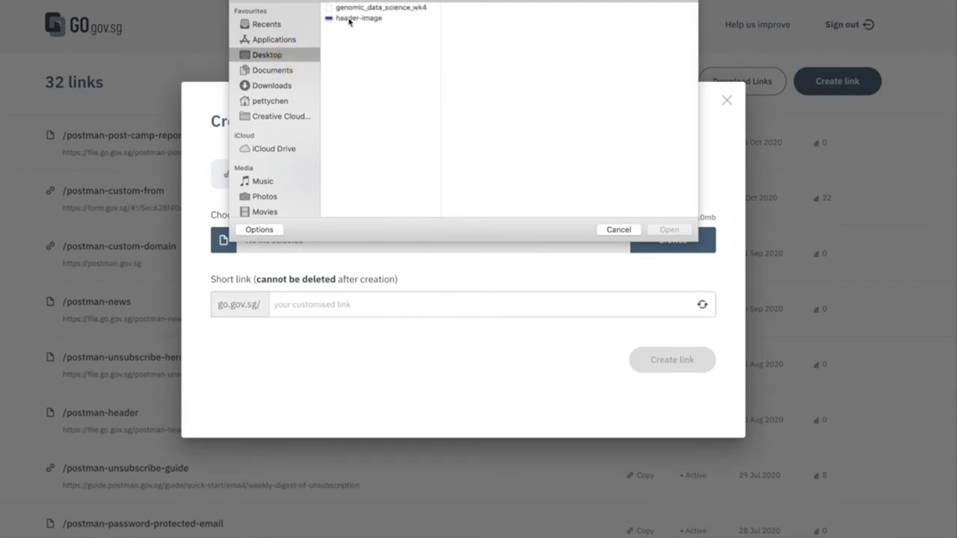
{"action": "left_click", "coordinate": [348, 19]}
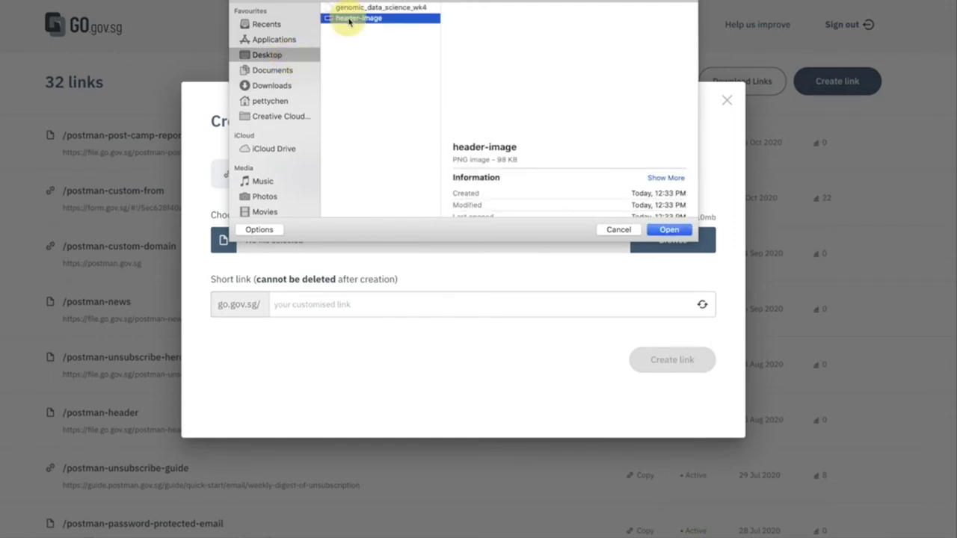
{"action": "double_click", "coordinate": [348, 18]}
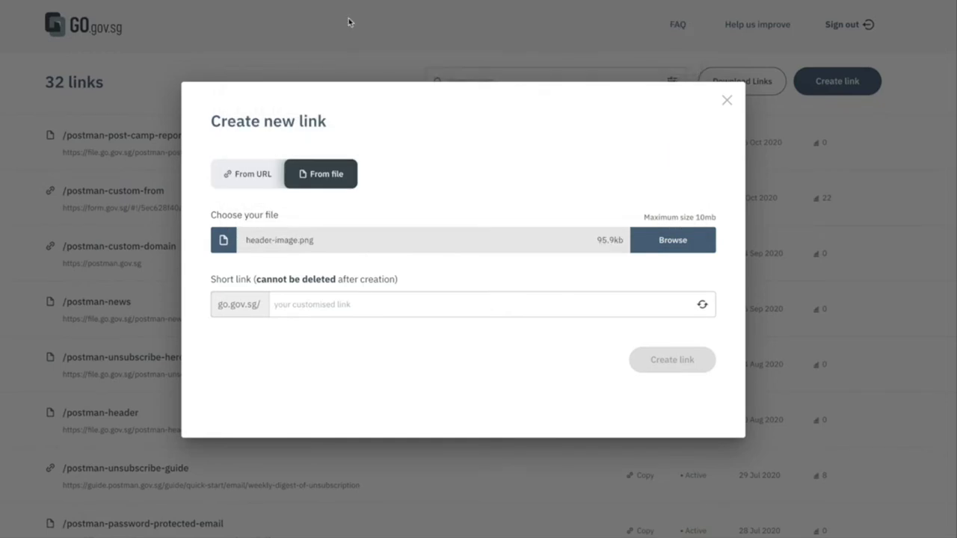
- Name the short link 'header-image' and create it
{"action": "left_click", "coordinate": [282, 306]}
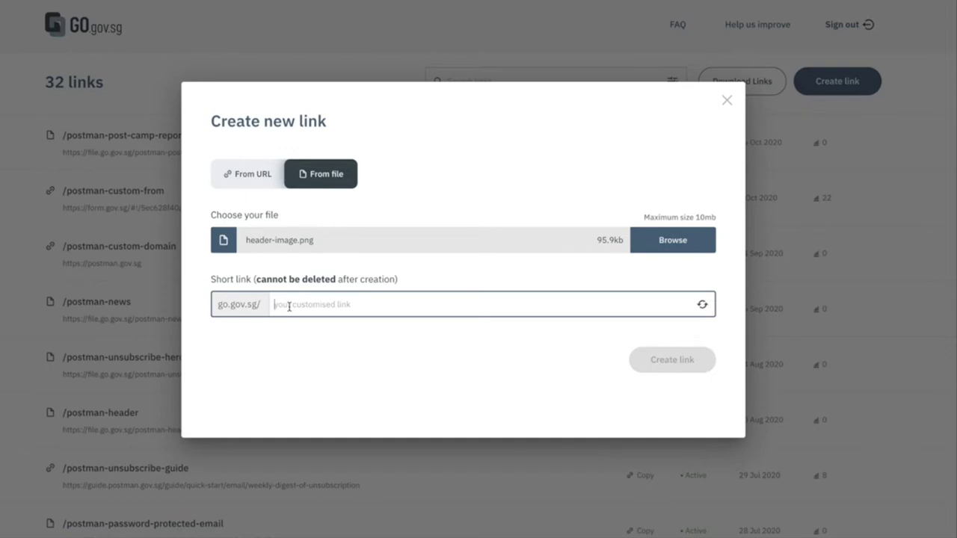
{"action": "type", "text": "header="}
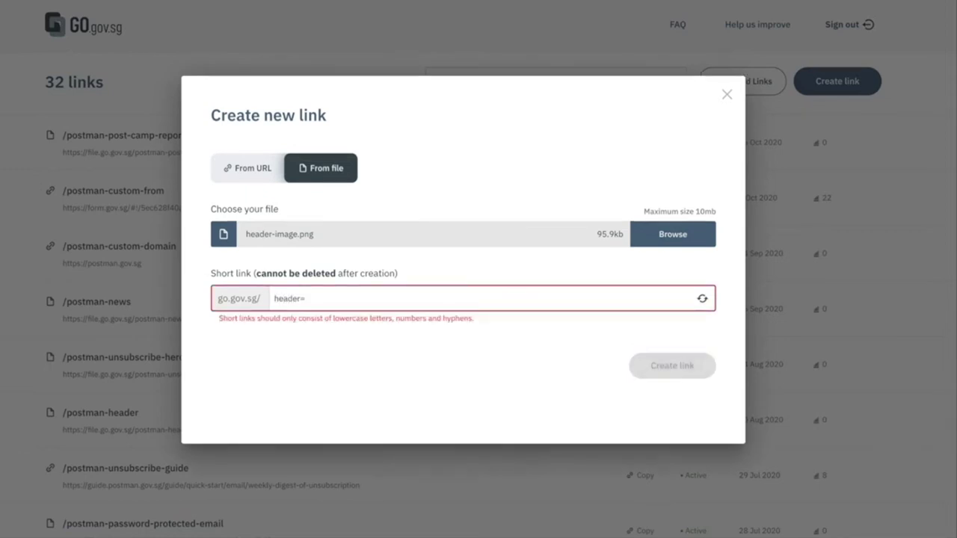
{"action": "key", "text": "BackSpace"}
{"action": "type", "text": "-image"}
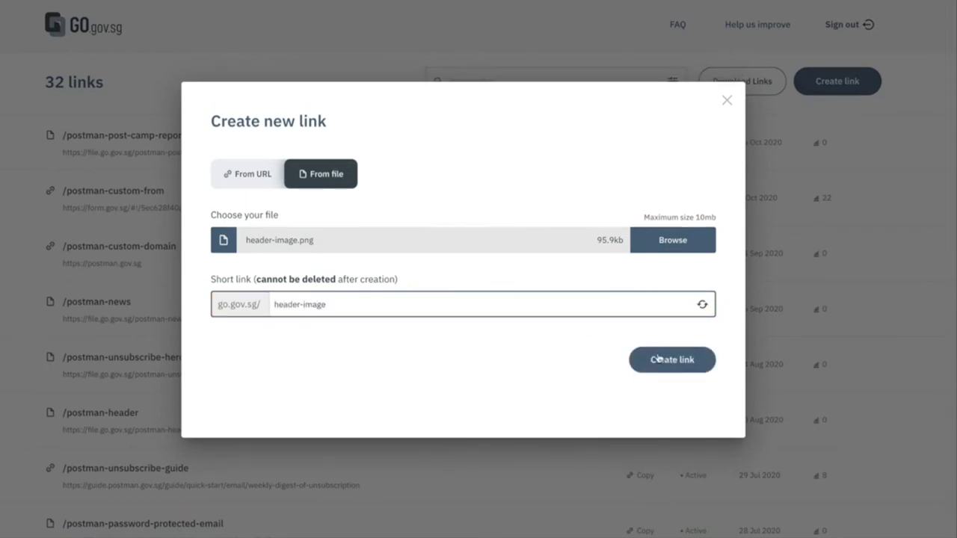
{"action": "left_click", "coordinate": [670, 360]}
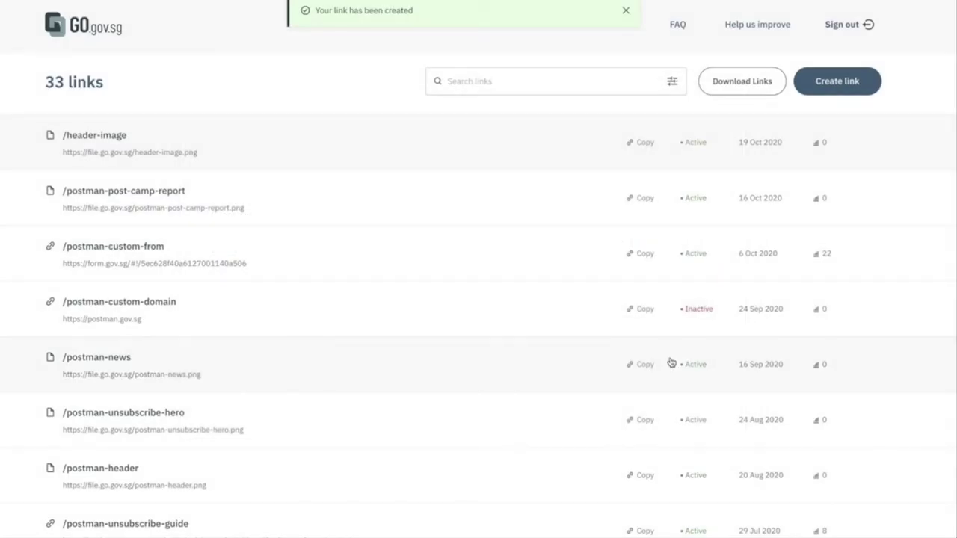
- Open the /header-image link's details and select its file.go.gov.sg/header-image.png address
{"action": "left_click", "coordinate": [98, 139]}
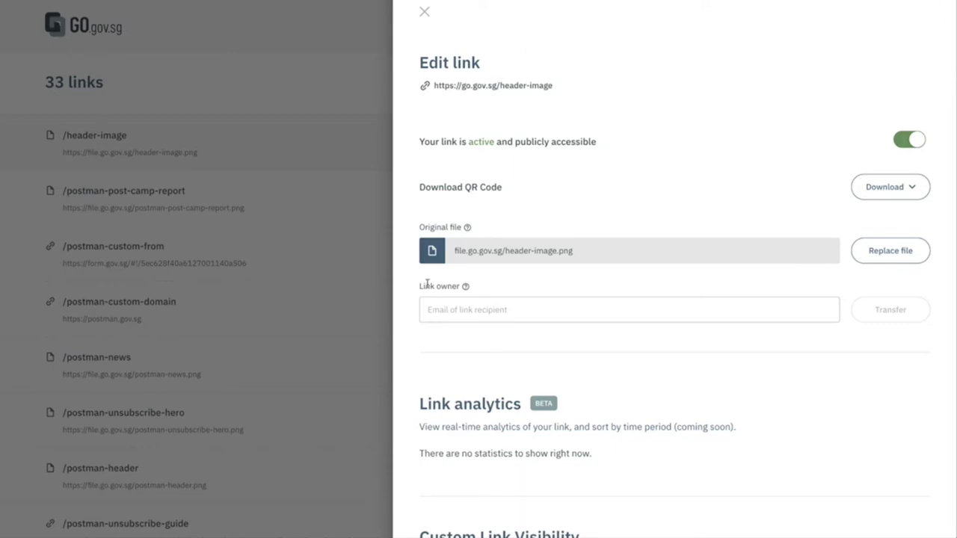
{"action": "left_click", "coordinate": [502, 250]}
{"action": "left_click_drag", "start_coordinate": [574, 251], "coordinate": [434, 250]}
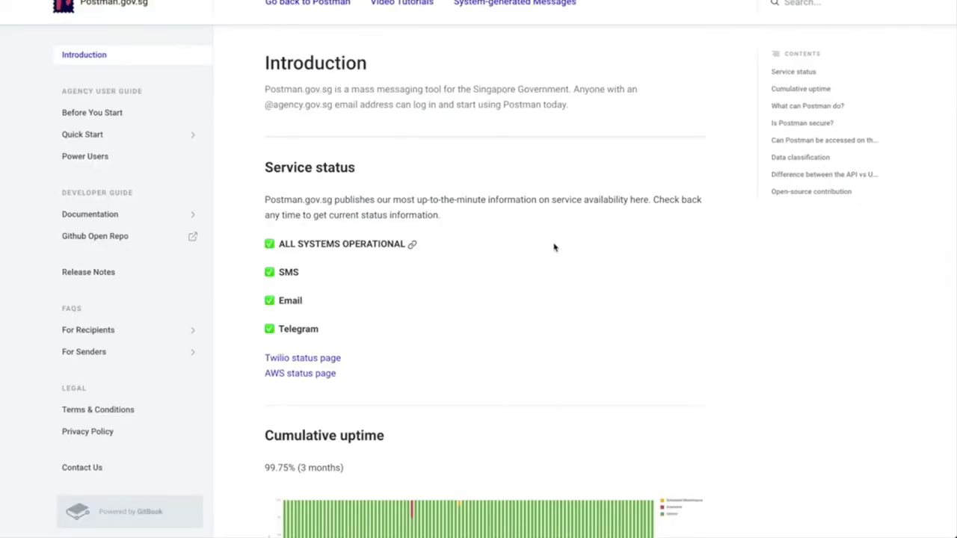
- Scroll the Power Users page to the image-embedding HTML example and copy its code
{"action": "left_click", "coordinate": [95, 157]}
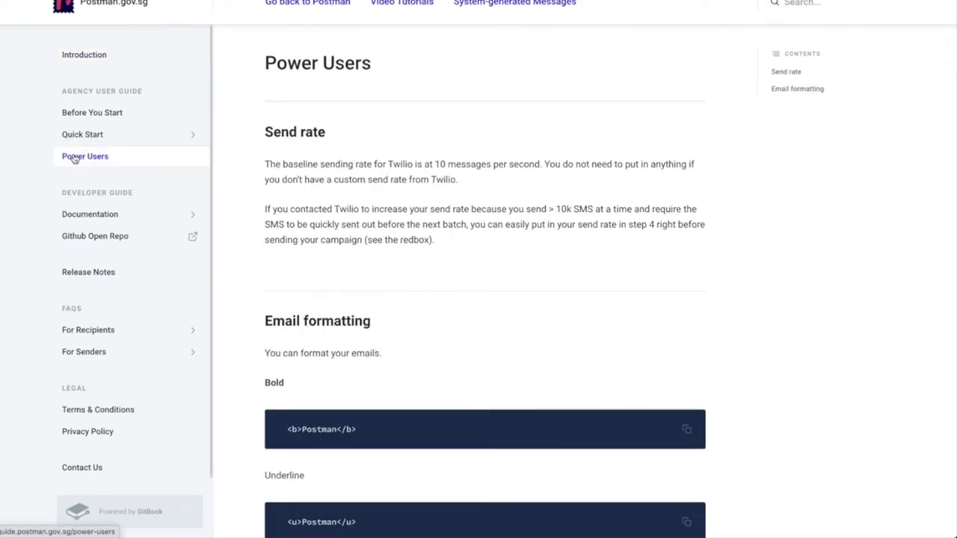
{"action": "scroll", "coordinate": [436, 152], "scroll_direction": "down", "scroll_amount": 2}
{"action": "scroll", "coordinate": [436, 152], "scroll_direction": "down", "scroll_amount": 3}
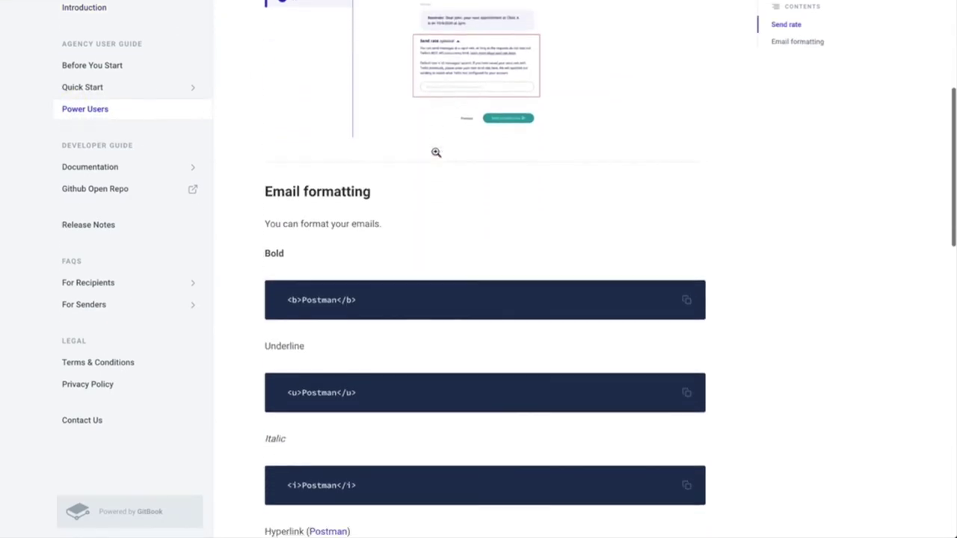
{"action": "scroll", "coordinate": [436, 152], "scroll_direction": "down", "scroll_amount": 2}
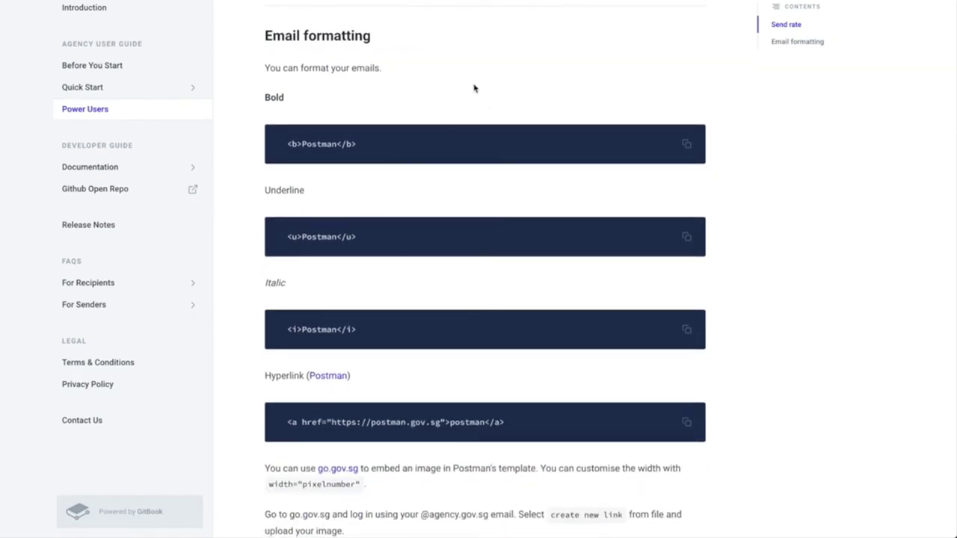
{"action": "scroll", "coordinate": [473, 88], "scroll_direction": "down", "scroll_amount": 1}
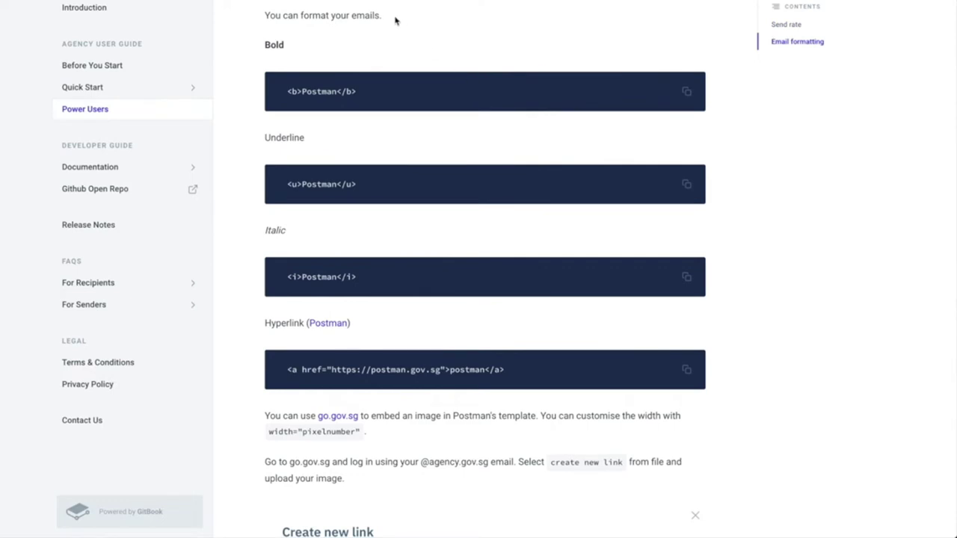
{"action": "scroll", "coordinate": [415, 174], "scroll_direction": "down", "scroll_amount": 5}
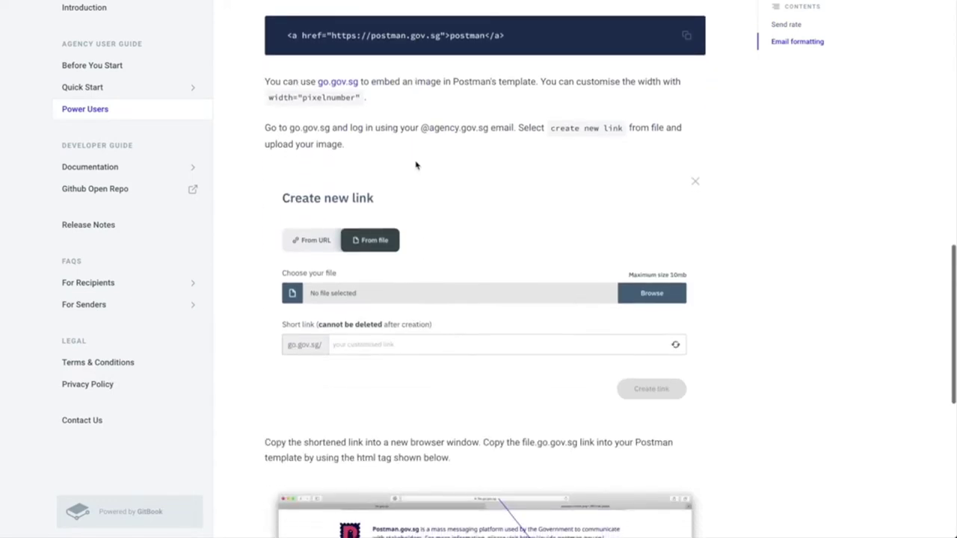
{"action": "scroll", "coordinate": [421, 276], "scroll_direction": "down", "scroll_amount": 2}
{"action": "scroll", "coordinate": [422, 276], "scroll_direction": "down", "scroll_amount": 3}
{"action": "scroll", "coordinate": [421, 276], "scroll_direction": "down", "scroll_amount": 2}
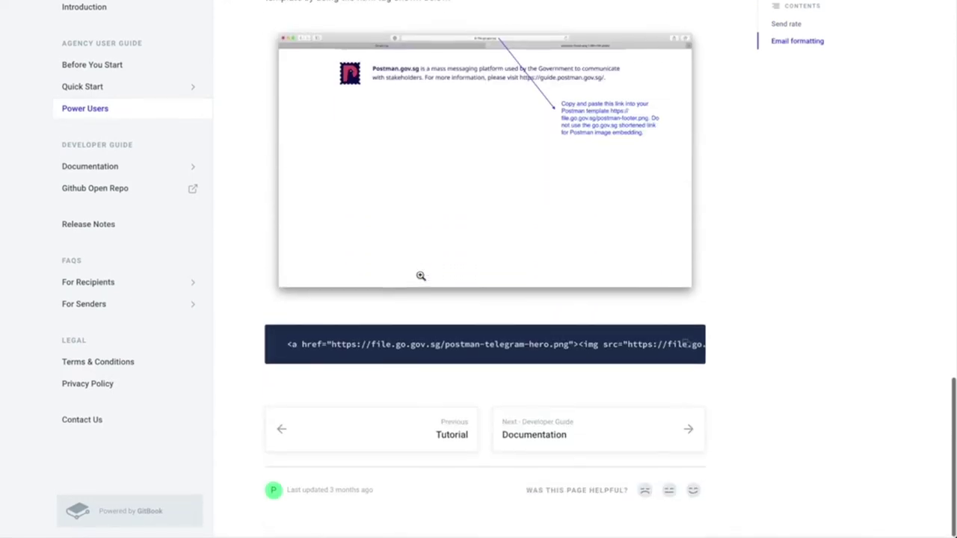
{"action": "left_click_drag", "start_coordinate": [288, 347], "coordinate": [324, 344]}
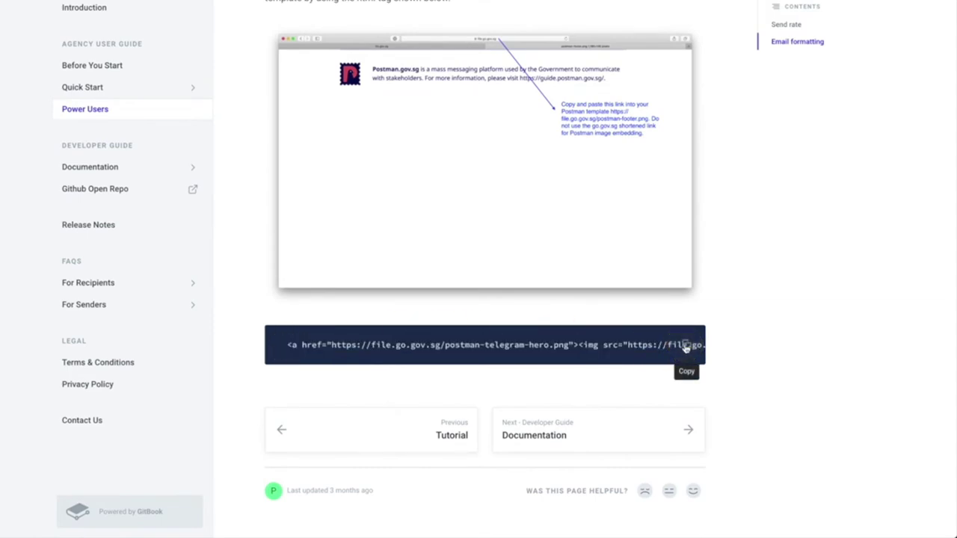
{"action": "left_click", "coordinate": [685, 346]}
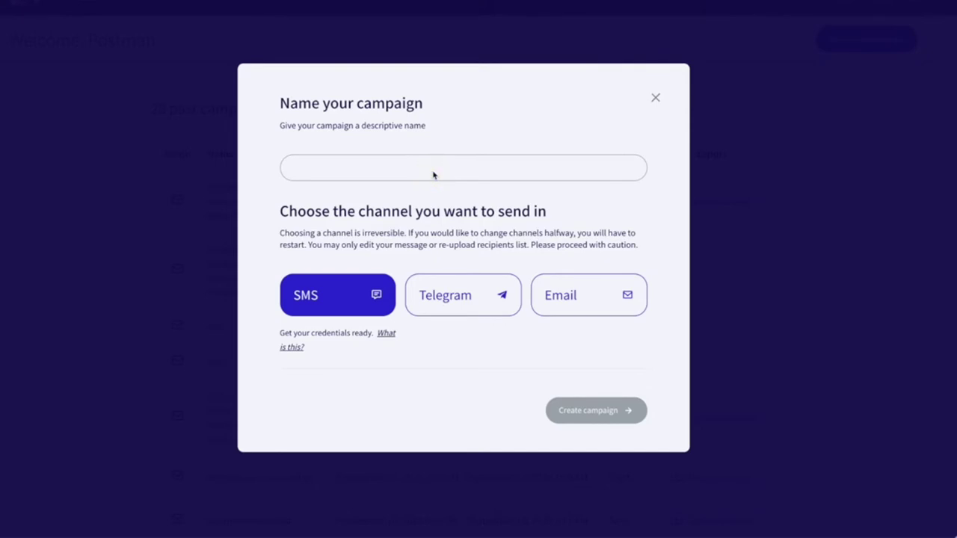
- Create an email campaign named 'test campaign' with subject 'test campaign'
{"action": "left_click", "coordinate": [314, 165]}
{"action": "type", "text": "test ca"}
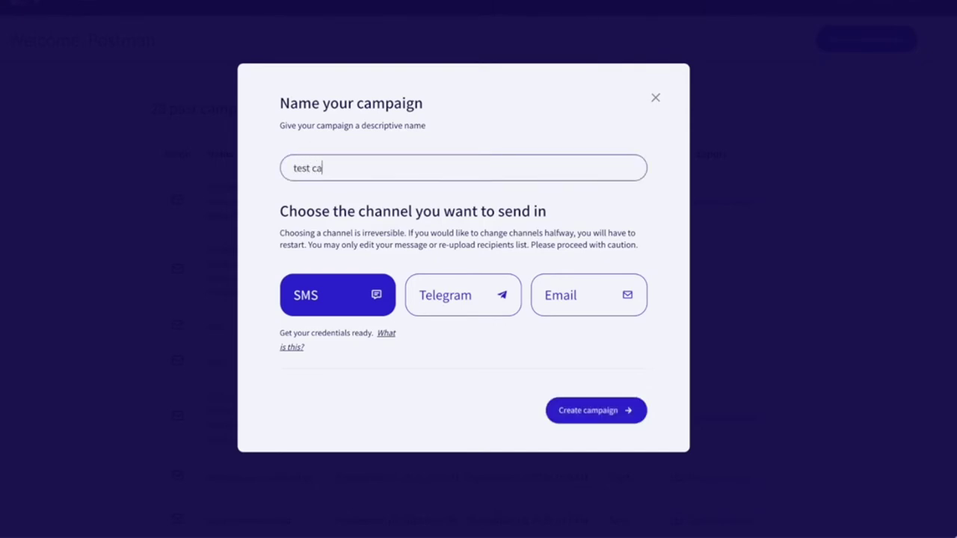
{"action": "type", "text": "mpaign"}
{"action": "left_click", "coordinate": [581, 307]}
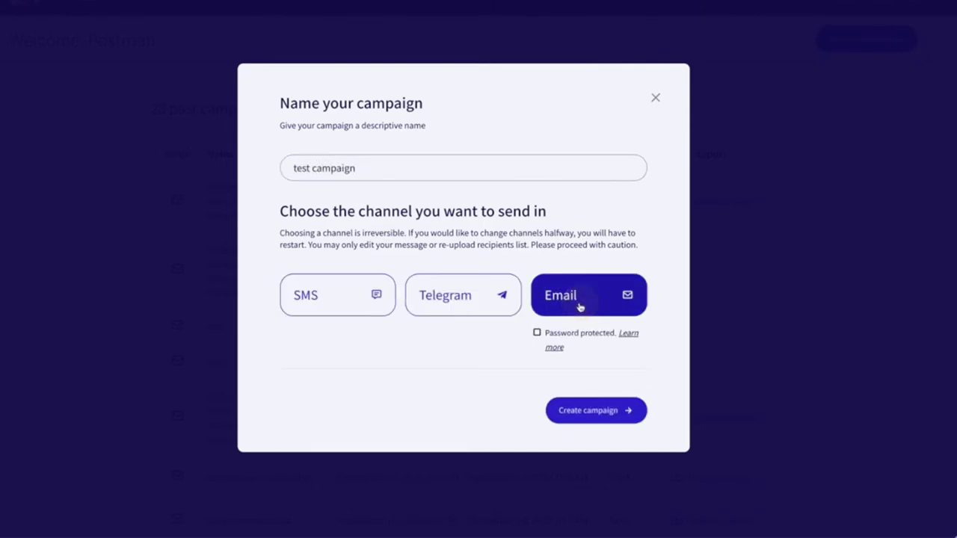
{"action": "left_click", "coordinate": [586, 411]}
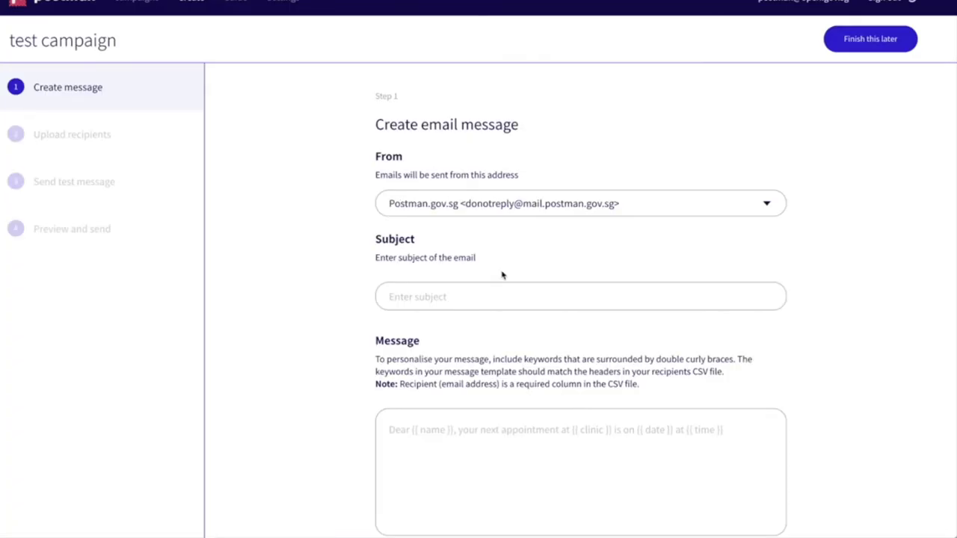
{"action": "left_click", "coordinate": [534, 296]}
{"action": "type", "text": "test ca"}
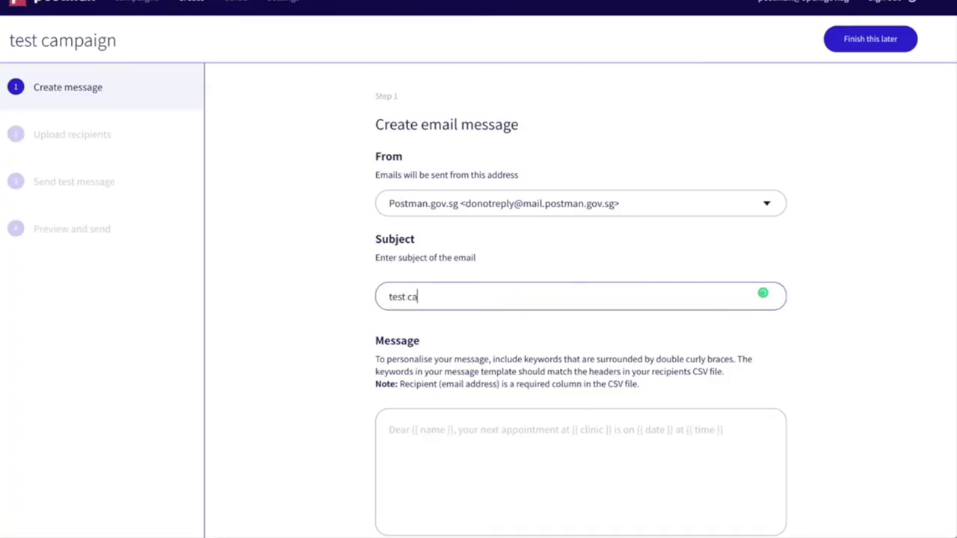
{"action": "type", "text": "mpaign"}
{"action": "left_click", "coordinate": [443, 447]}
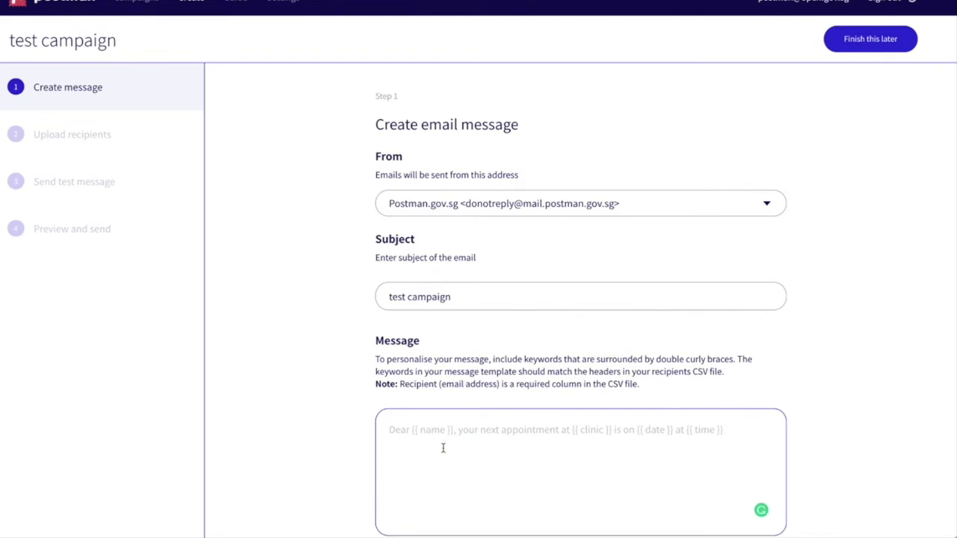
- Paste the image-link HTML snippet and set its src file name to header-image.png
{"action": "key", "text": "ctrl+v"}
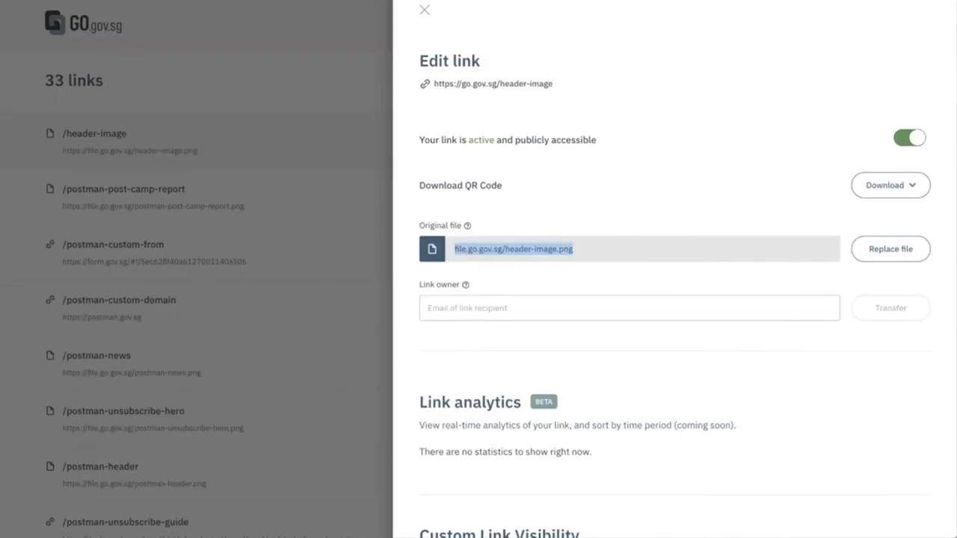
{"action": "left_click", "coordinate": [505, 249]}
{"action": "left_click_drag", "start_coordinate": [505, 249], "coordinate": [593, 255]}
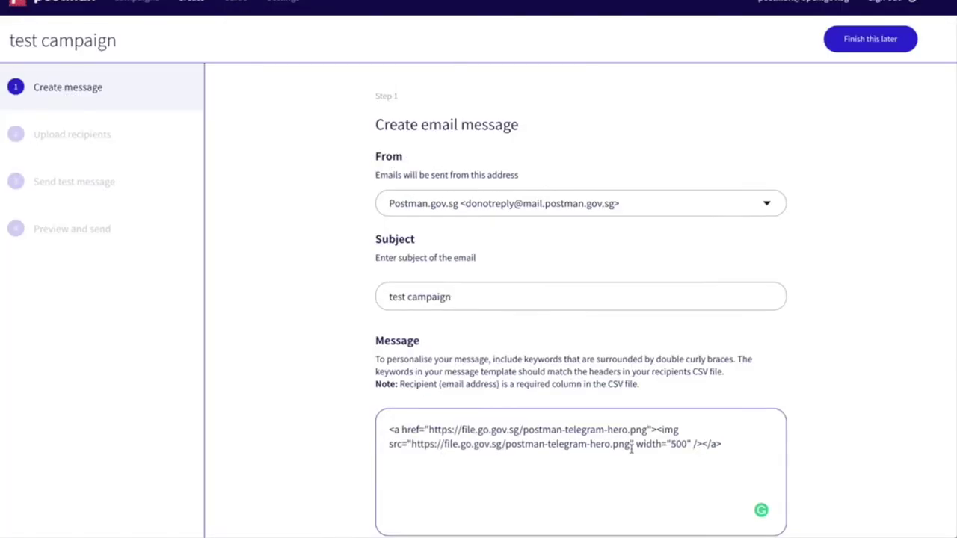
{"action": "left_click_drag", "start_coordinate": [631, 446], "coordinate": [504, 444]}
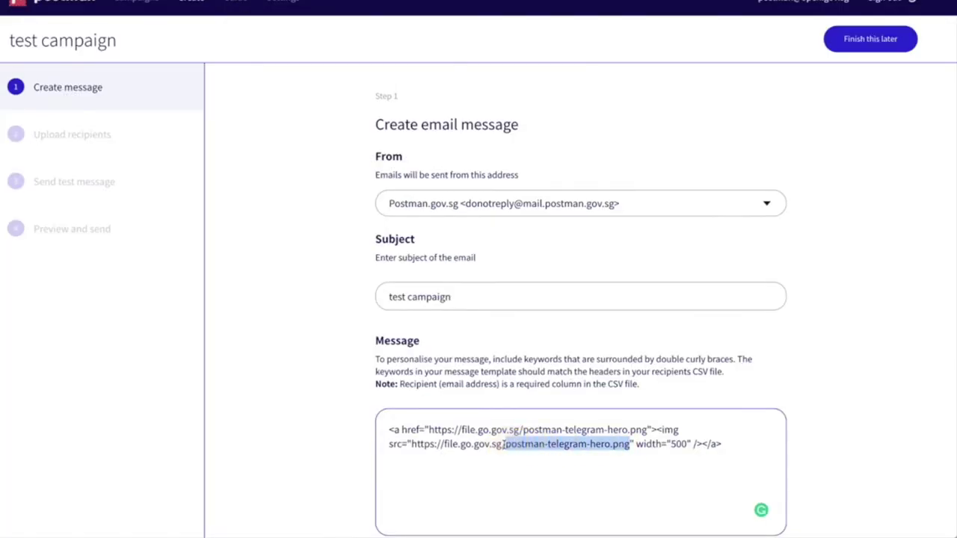
{"action": "key", "text": "ctrl+v"}
{"action": "left_click", "coordinate": [648, 430]}
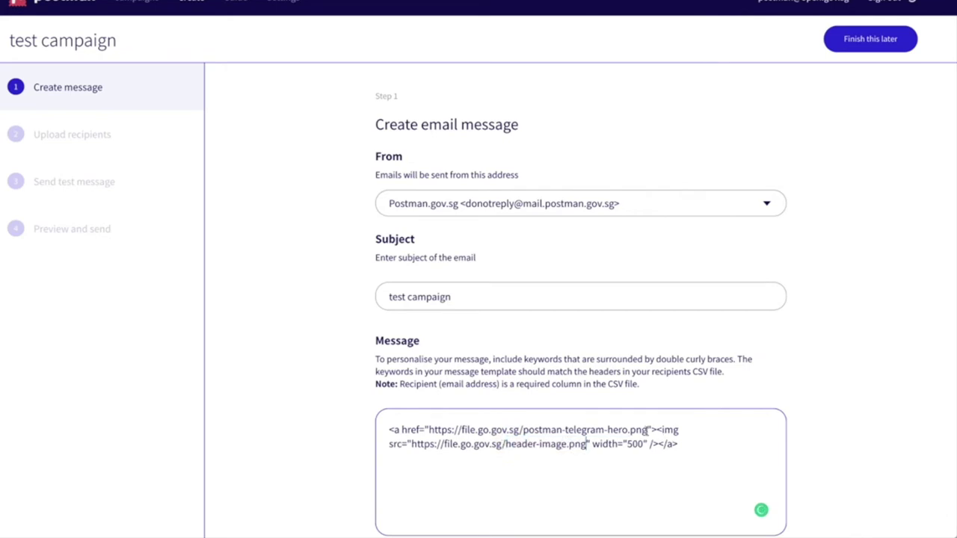
{"action": "left_click_drag", "start_coordinate": [647, 429], "coordinate": [428, 432]}
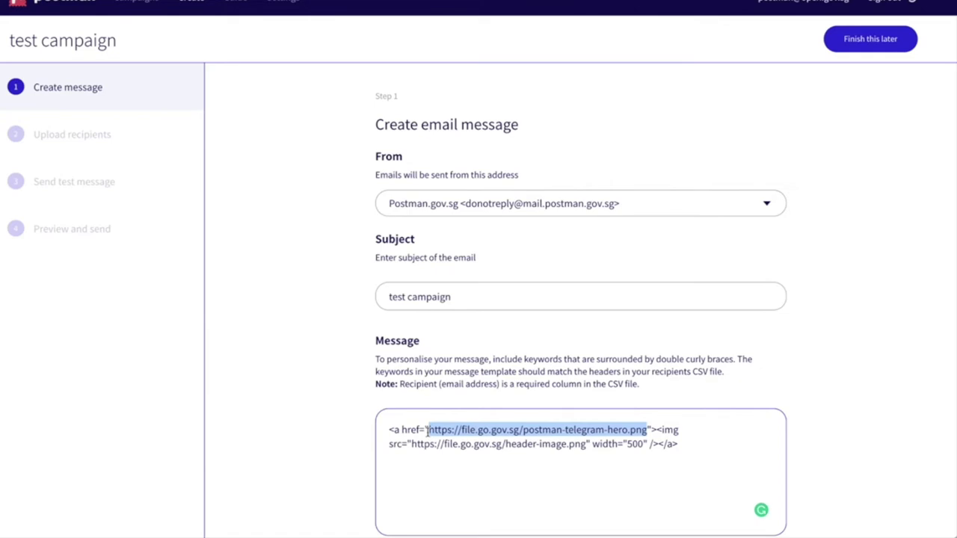
{"action": "left_click", "coordinate": [648, 432]}
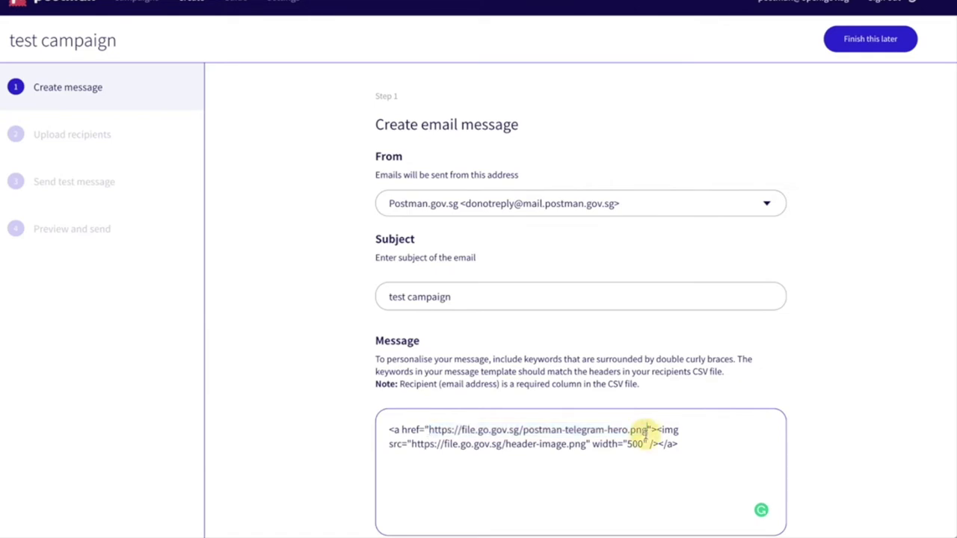
{"action": "left_click_drag", "start_coordinate": [648, 432], "coordinate": [459, 431]}
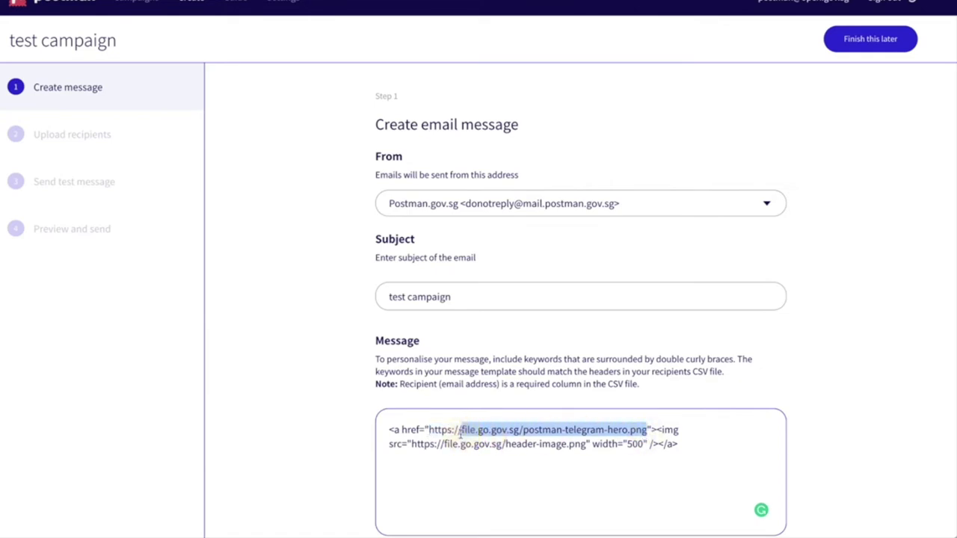
{"action": "type", "text": "postman.gov.sg"}
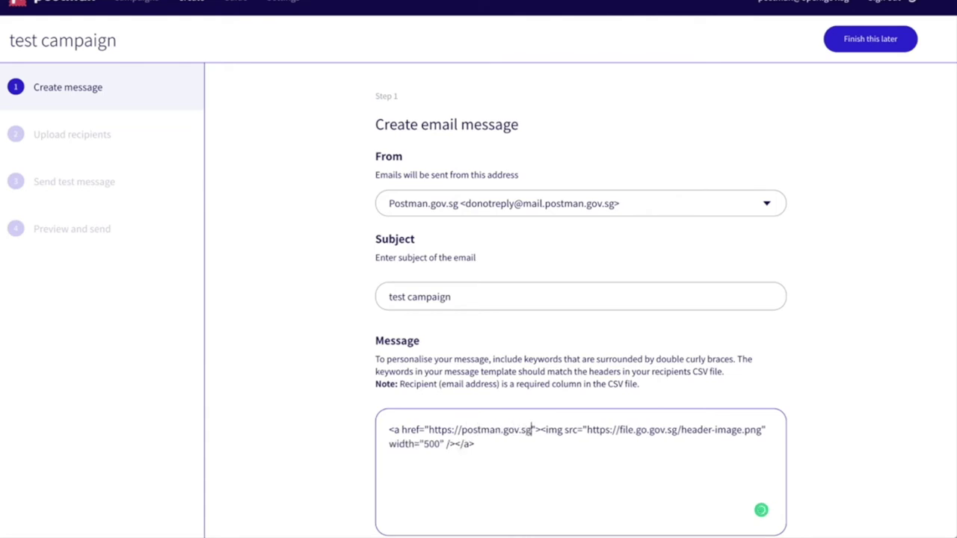
{"action": "scroll", "coordinate": [565, 475], "scroll_direction": "down", "scroll_amount": 2}
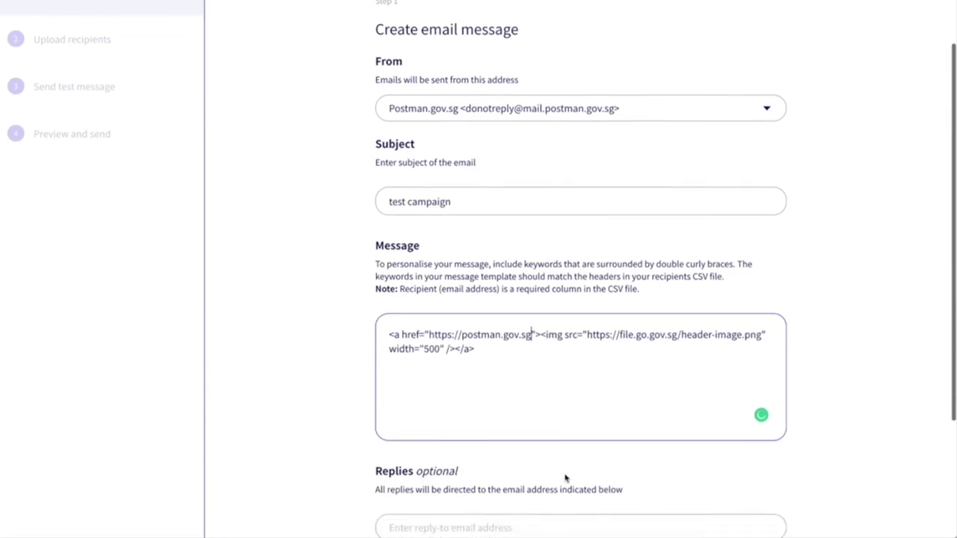
{"action": "left_click", "coordinate": [517, 360]}
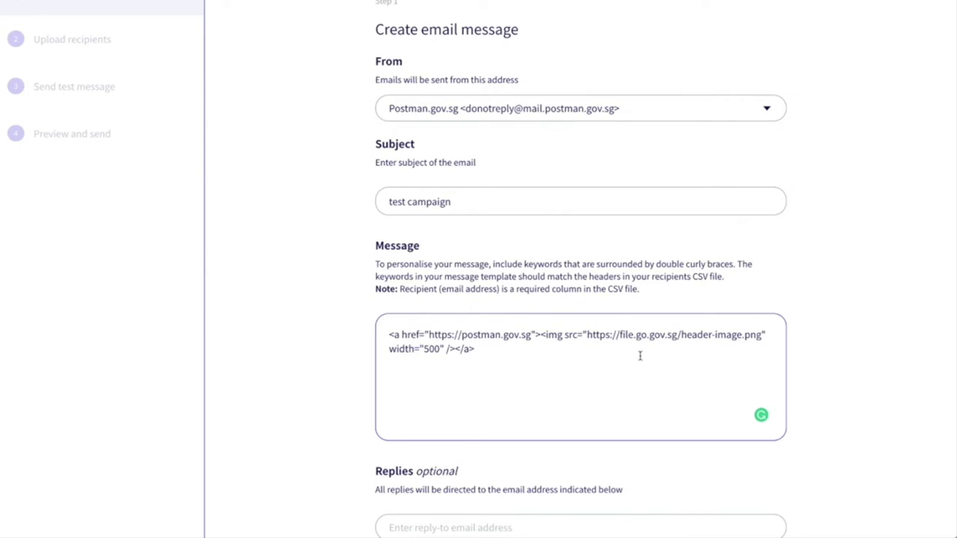
- Change the image width from 500 to 600
{"action": "mouse_move", "coordinate": [679, 334]}
{"action": "left_mouse_down"}
{"action": "mouse_move", "coordinate": [385, 346]}
{"action": "mouse_move", "coordinate": [761, 338]}
{"action": "left_mouse_up"}
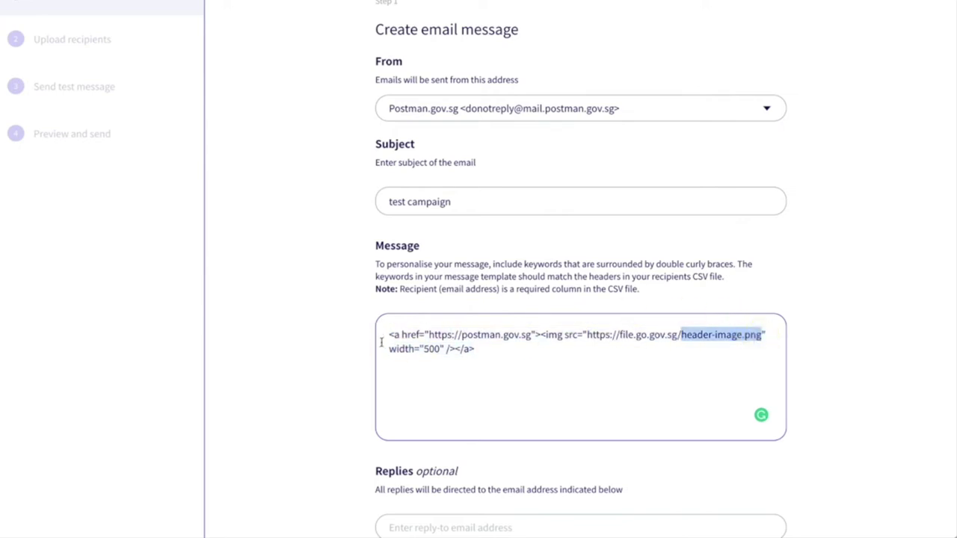
{"action": "left_click_drag", "start_coordinate": [389, 349], "coordinate": [447, 351]}
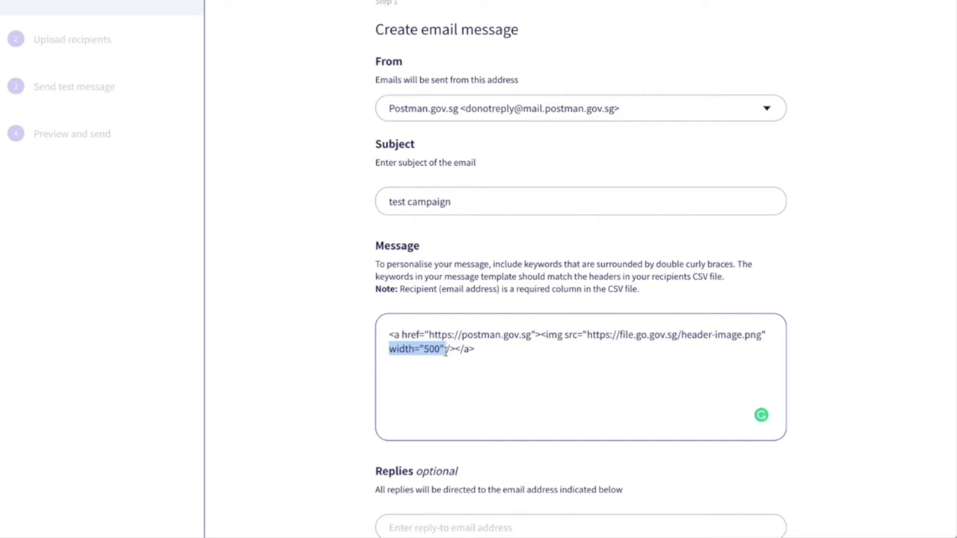
{"action": "left_click", "coordinate": [431, 350]}
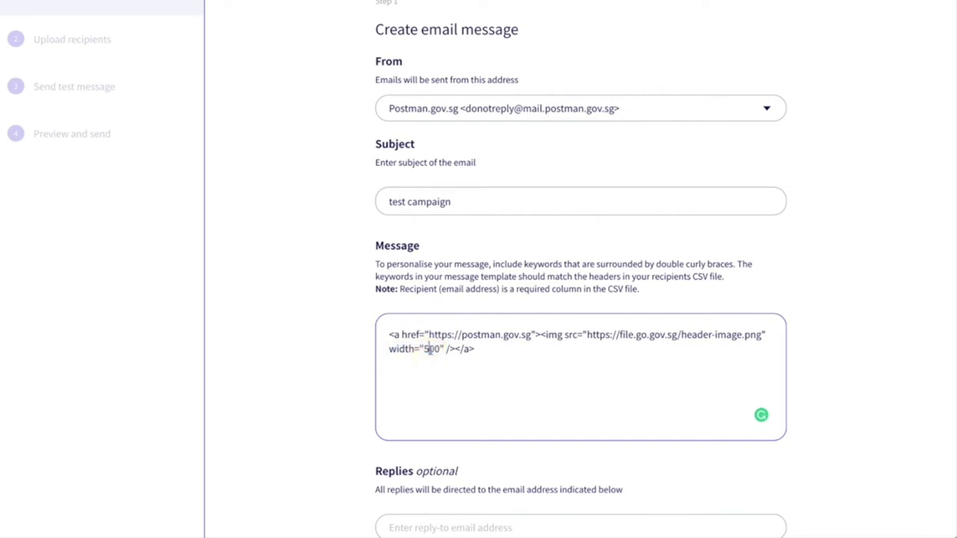
{"action": "key", "text": "BackSpace"}
{"action": "type", "text": "6"}
- Add the line 'Hello world, test message 123.' below the image
{"action": "left_click", "coordinate": [503, 350]}
{"action": "key", "text": "Return"}
{"action": "type", "text": "H"}
{"action": "type", "text": "ello world,"}
{"action": "type", "text": " test message 12"}
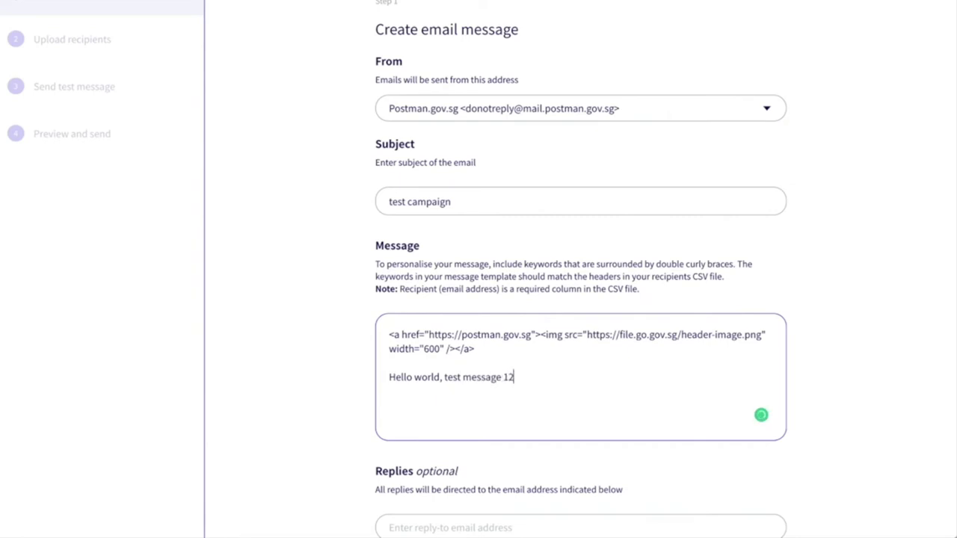
{"action": "type", "text": "3."}
{"action": "scroll", "coordinate": [549, 358], "scroll_direction": "down", "scroll_amount": 2}
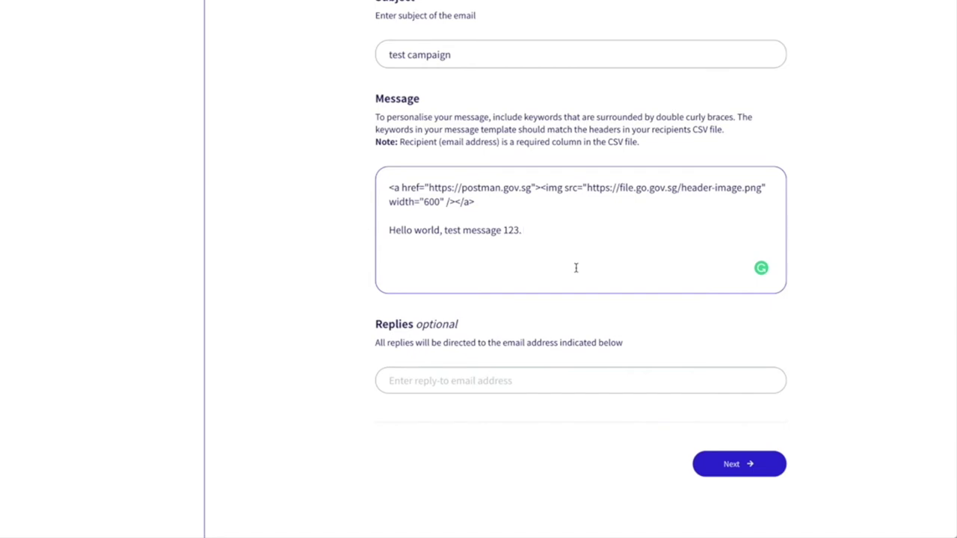
- Add {{name}} to the message and enter the reply-to e-mail address
{"action": "type", "text": "{{name}}"}
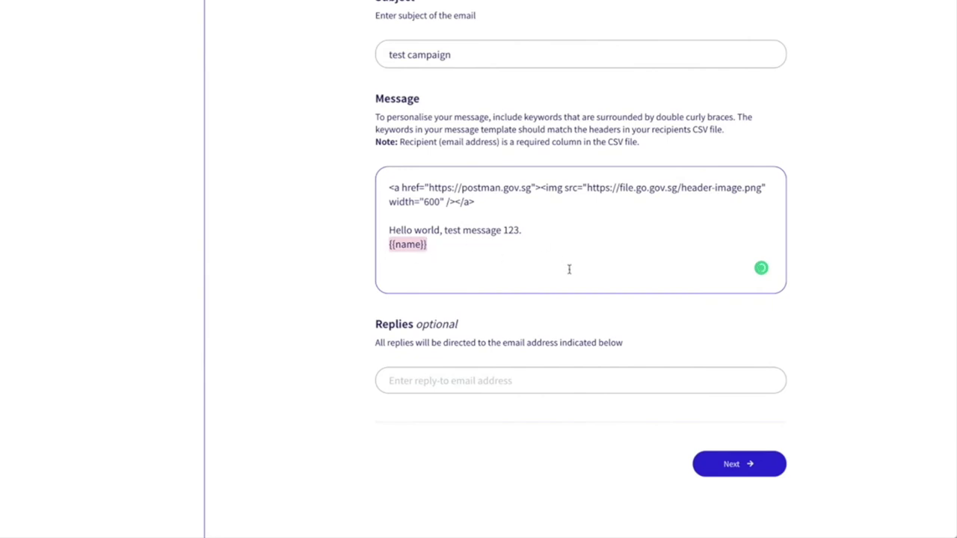
{"action": "left_click", "coordinate": [451, 380]}
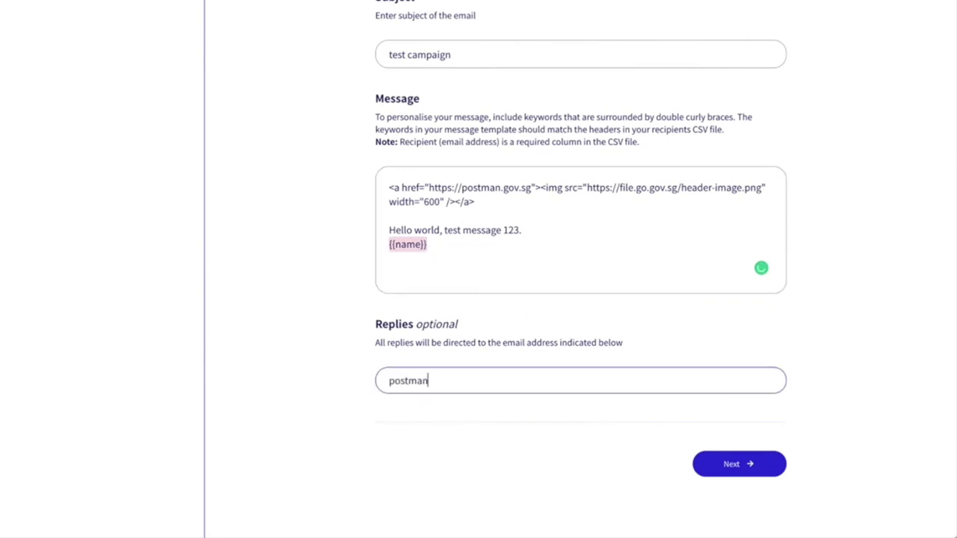
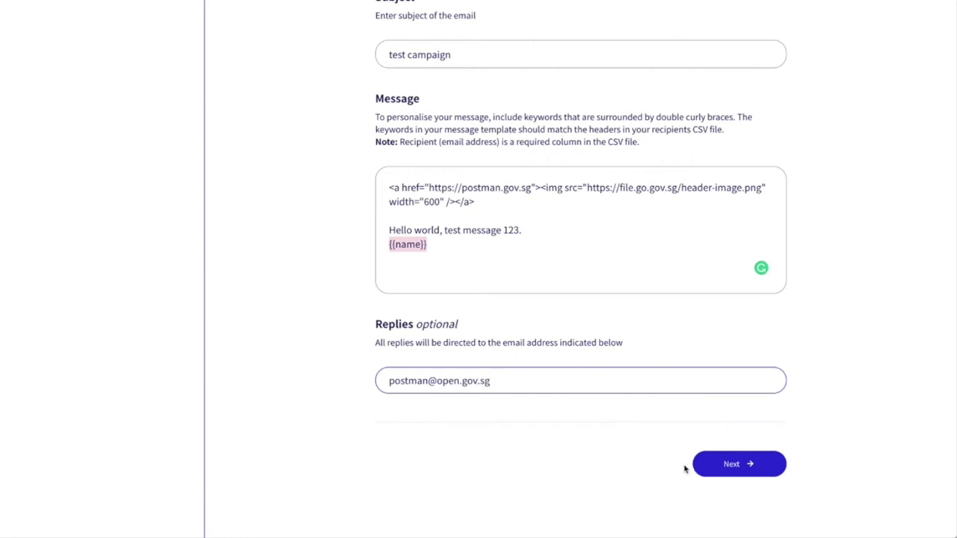
- Continue to the recipient step, then download and open the sample CSV
{"action": "left_click", "coordinate": [714, 465]}
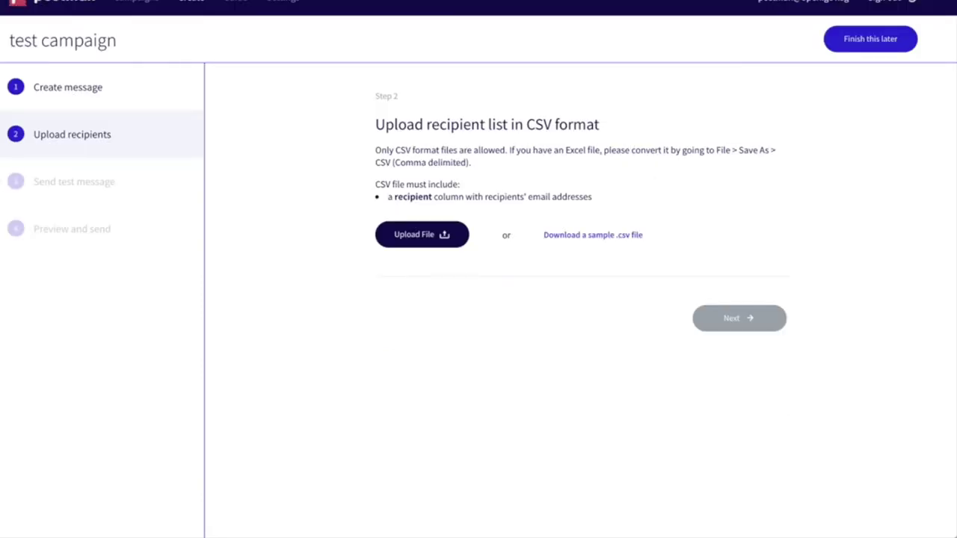
{"action": "left_click", "coordinate": [626, 237]}
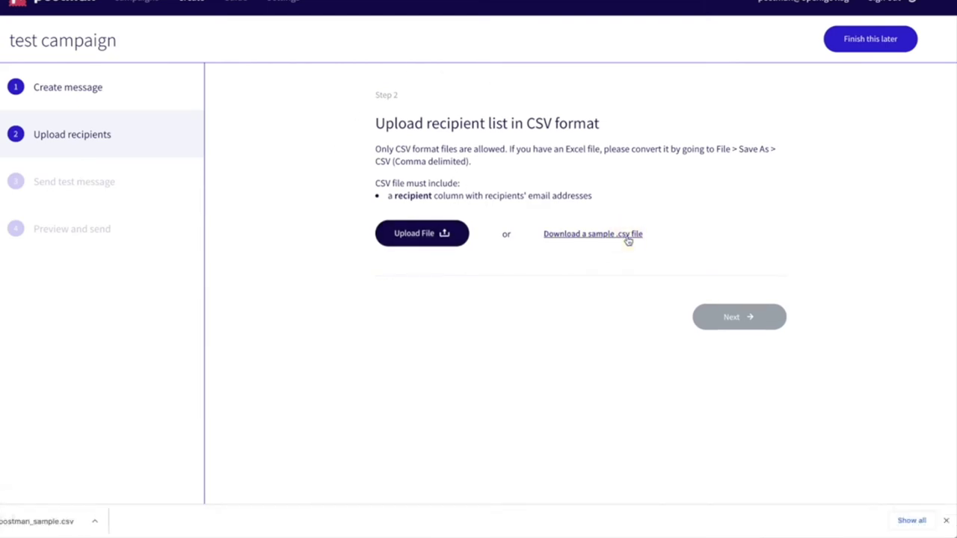
{"action": "left_click", "coordinate": [56, 522]}
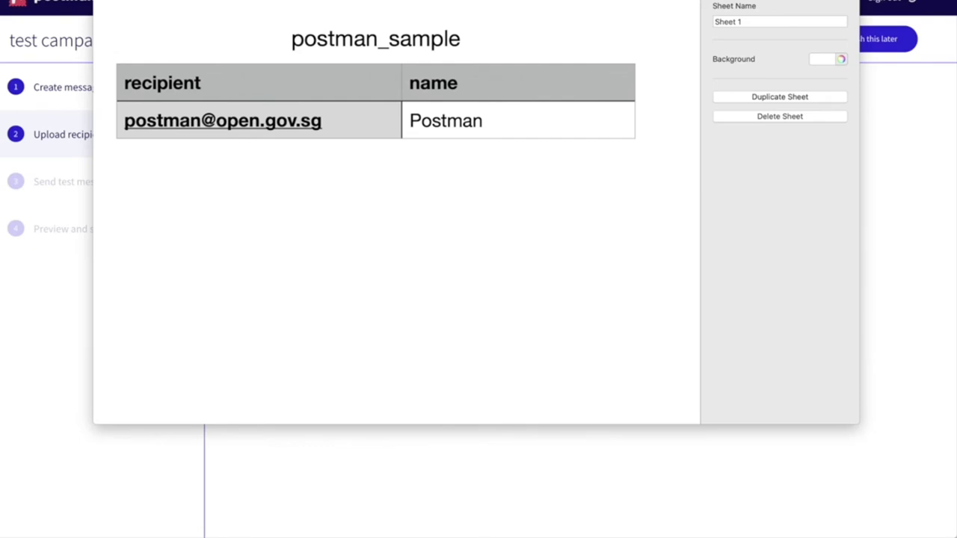
- Export the postman_sample sheet as CSV to Downloads, replacing the existing file
{"action": "left_click", "coordinate": [60, 0]}
{"action": "mouse_move", "coordinate": [75, 46]}
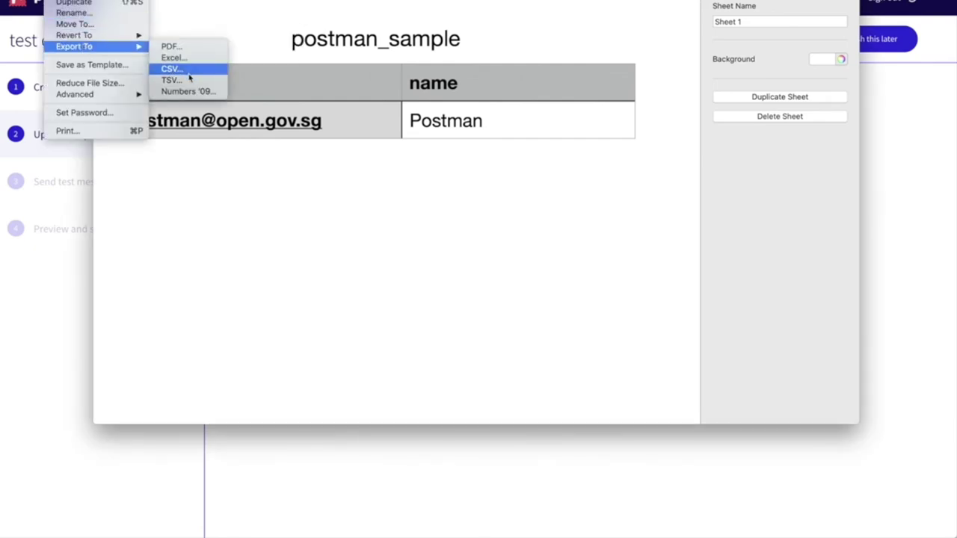
{"action": "left_click", "coordinate": [183, 68]}
{"action": "key", "text": "Return"}
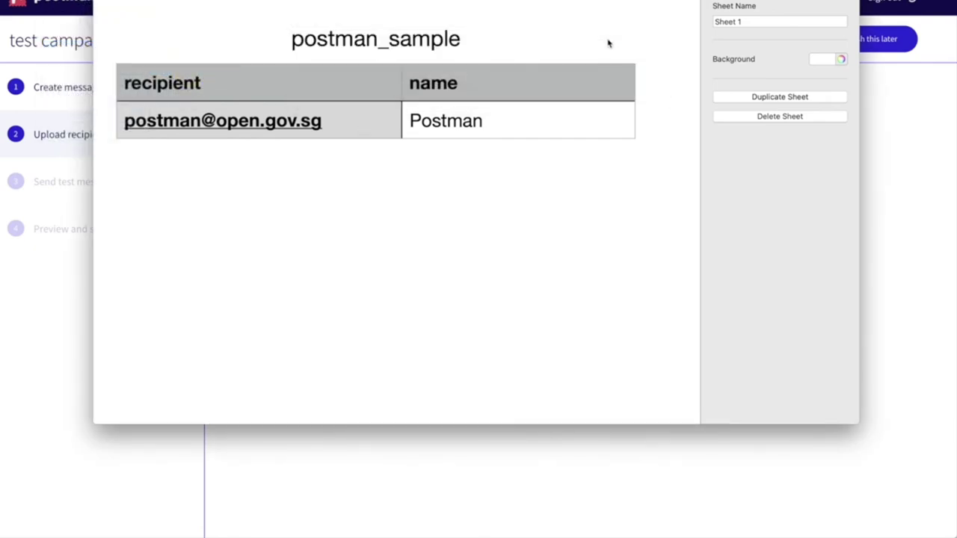
{"action": "key", "text": "Return"}
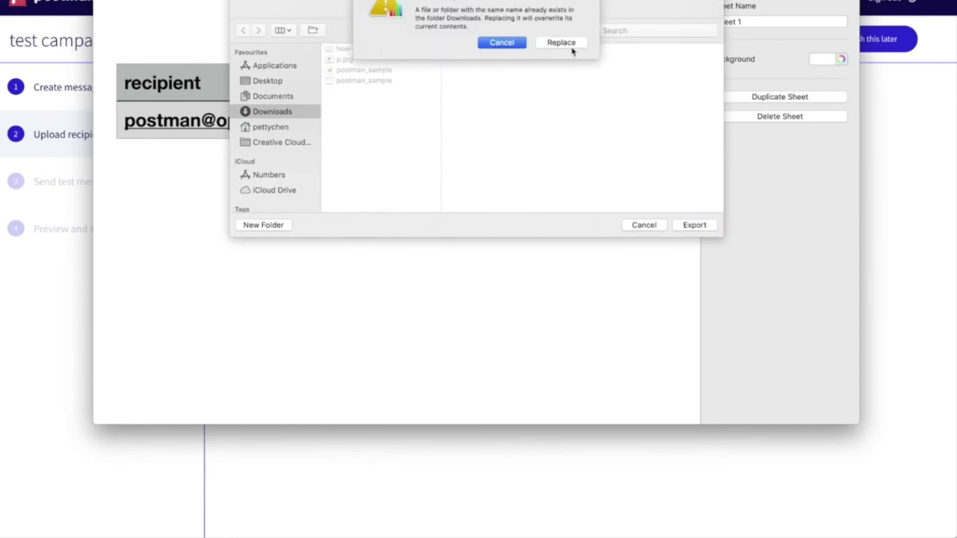
{"action": "left_click", "coordinate": [573, 48]}
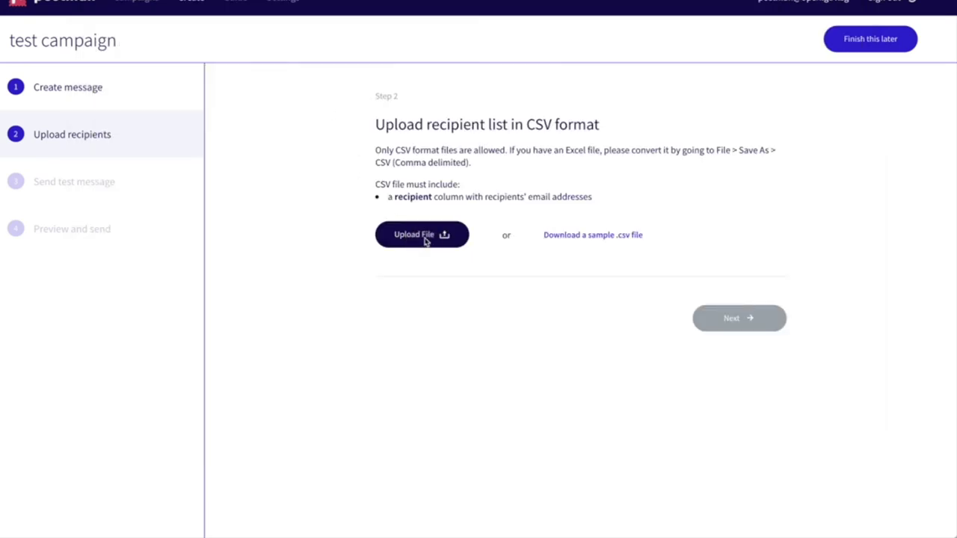
- Upload postman_sample.csv from Downloads as the recipient list and proceed to test email
{"action": "left_click", "coordinate": [402, 238]}
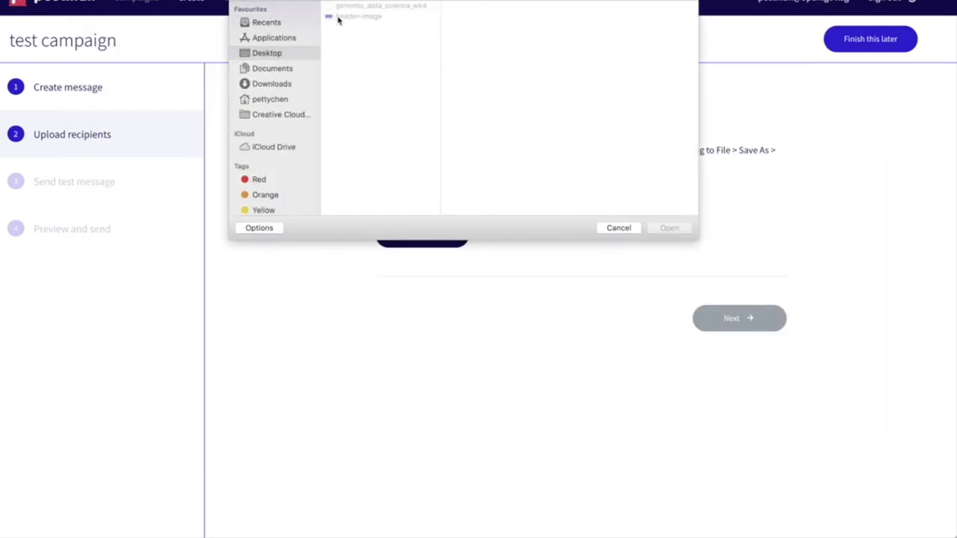
{"action": "left_click", "coordinate": [288, 71]}
{"action": "left_click", "coordinate": [281, 86]}
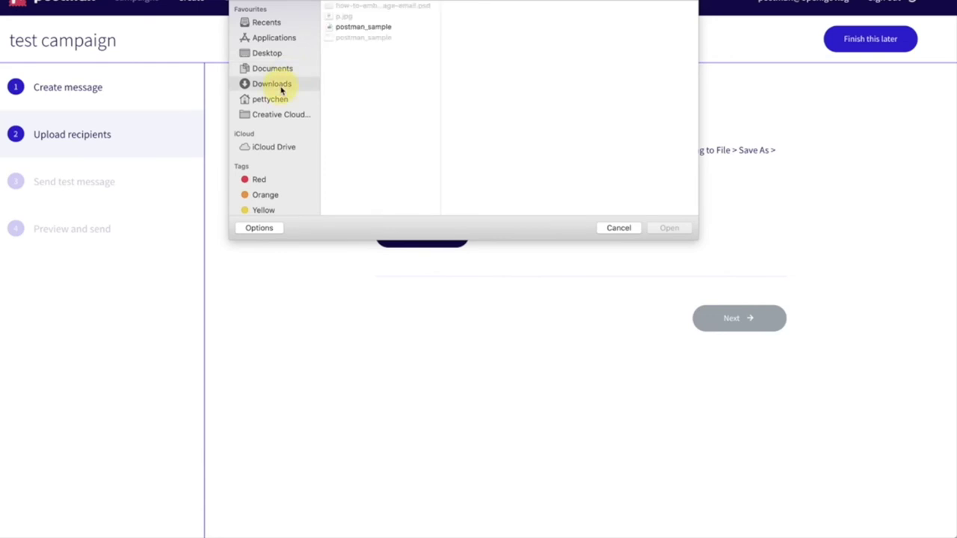
{"action": "left_click", "coordinate": [388, 29]}
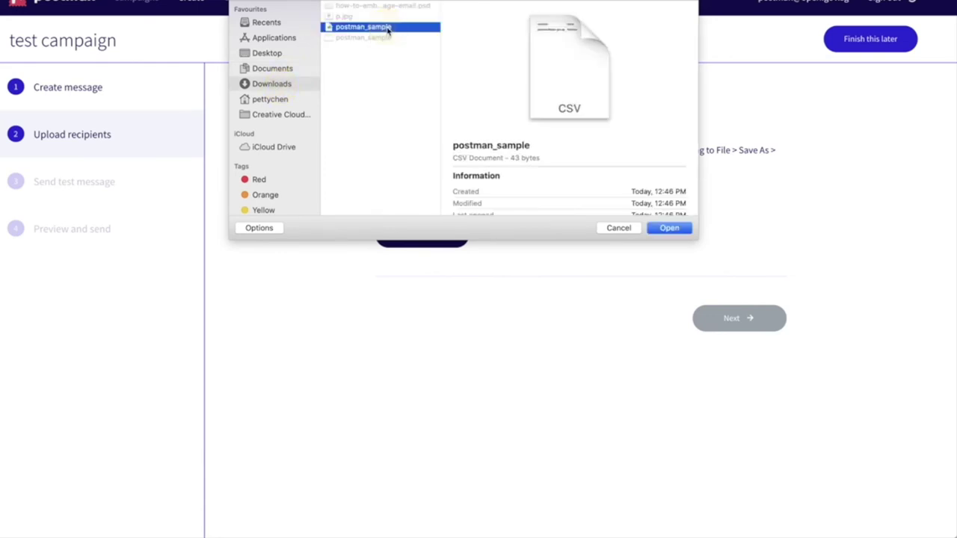
{"action": "key", "text": "Return"}
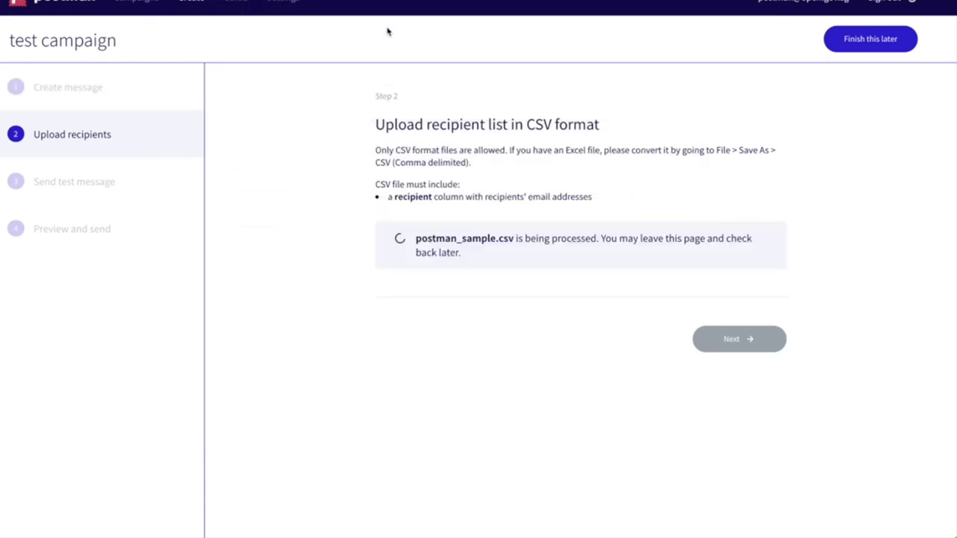
{"action": "scroll", "coordinate": [640, 230], "scroll_direction": "down", "scroll_amount": 2}
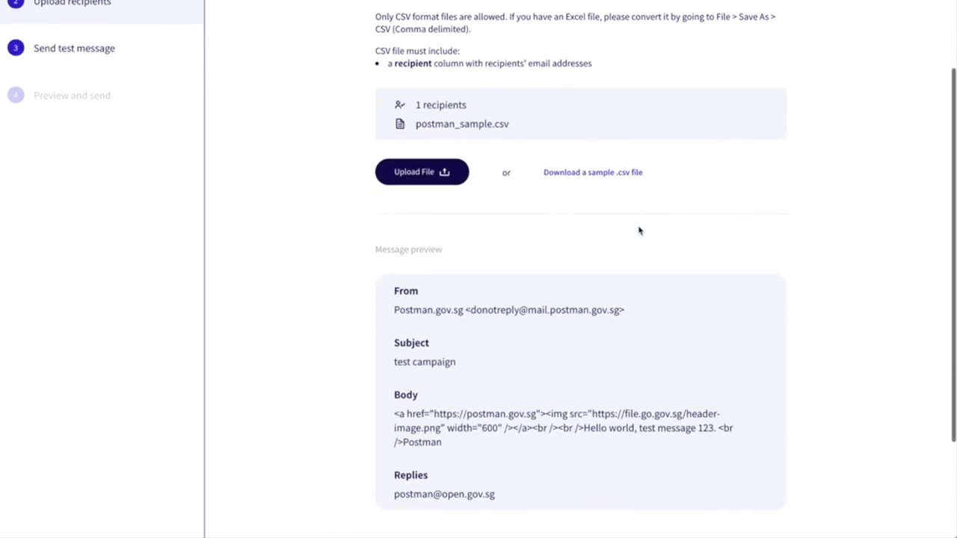
{"action": "scroll", "coordinate": [514, 432], "scroll_direction": "down", "scroll_amount": 1}
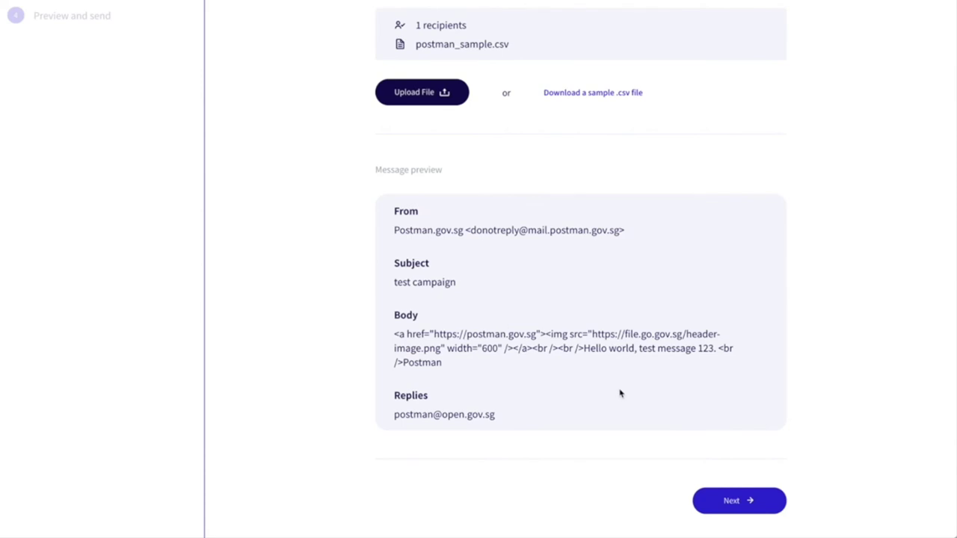
{"action": "scroll", "coordinate": [621, 393], "scroll_direction": "down", "scroll_amount": 1}
{"action": "left_click", "coordinate": [752, 442]}
- Send a campaign test email to the entered test e-mail address
{"action": "left_click", "coordinate": [532, 187]}
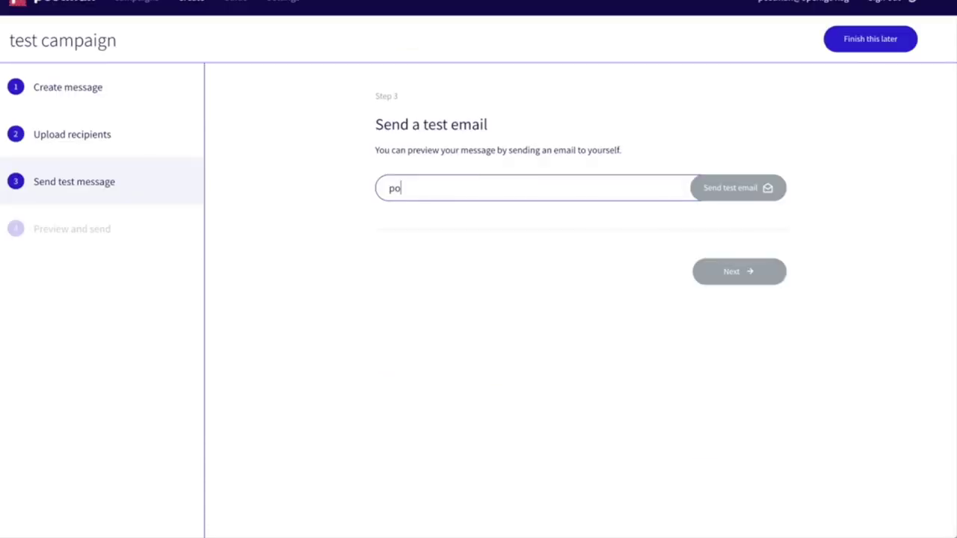
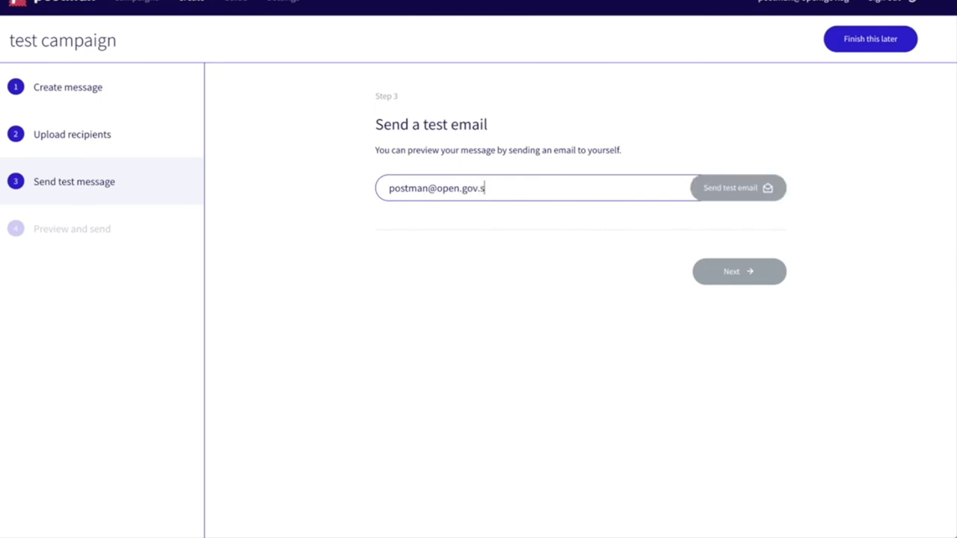
{"action": "key", "text": "Return"}
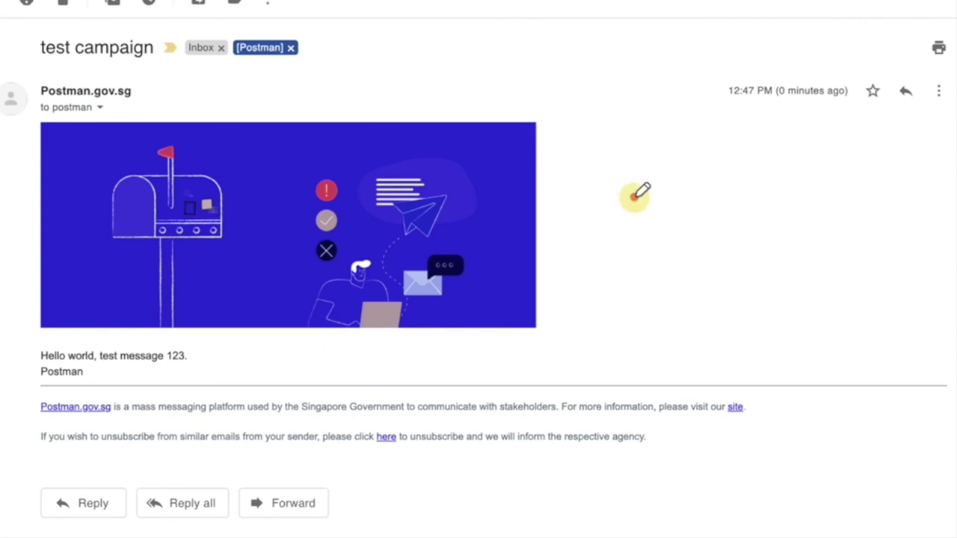
- Check the received test email shows the header image above the Hello world line
{"action": "mouse_move", "coordinate": [636, 197]}
{"action": "left_mouse_down"}
{"action": "mouse_move", "coordinate": [523, 199]}
{"action": "mouse_move", "coordinate": [539, 208]}
{"action": "left_mouse_up"}
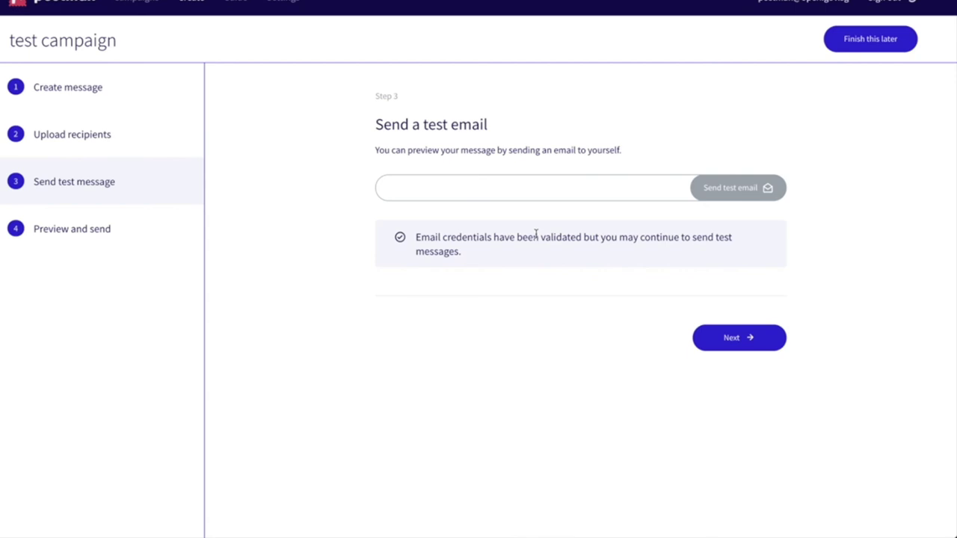
- Send the campaign immediately and check stats showing 1 message sent with none in error
{"action": "left_click", "coordinate": [749, 339]}
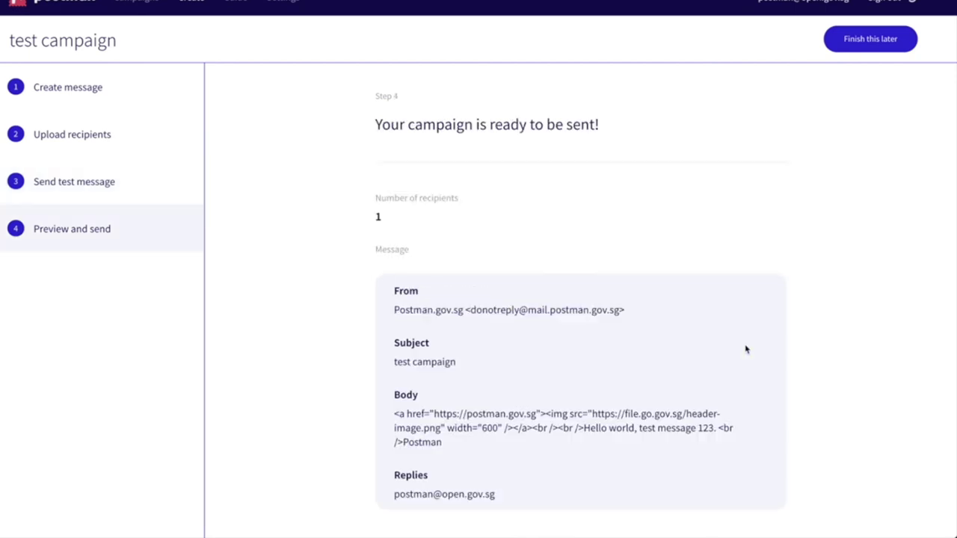
{"action": "scroll", "coordinate": [746, 349], "scroll_direction": "down", "scroll_amount": 3}
{"action": "left_click", "coordinate": [713, 448]}
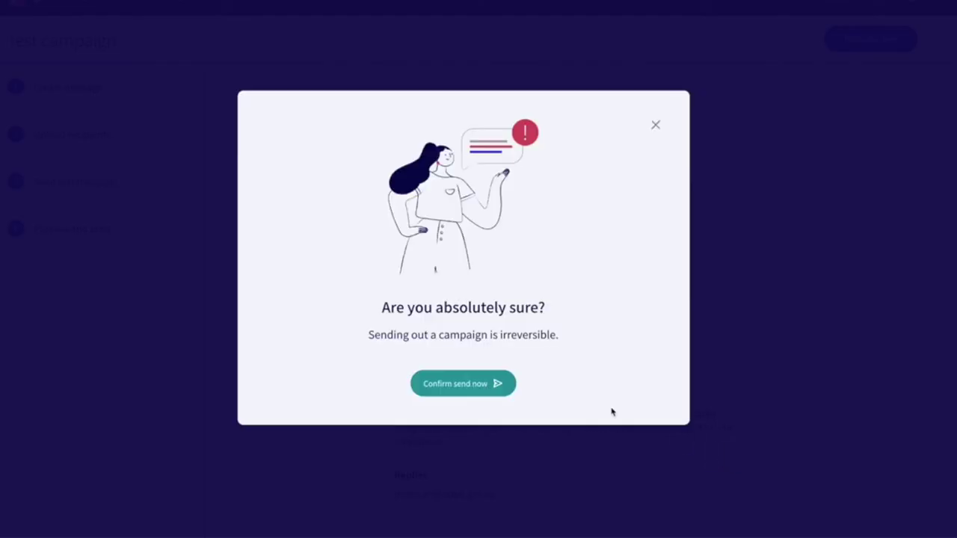
{"action": "left_click", "coordinate": [446, 391]}
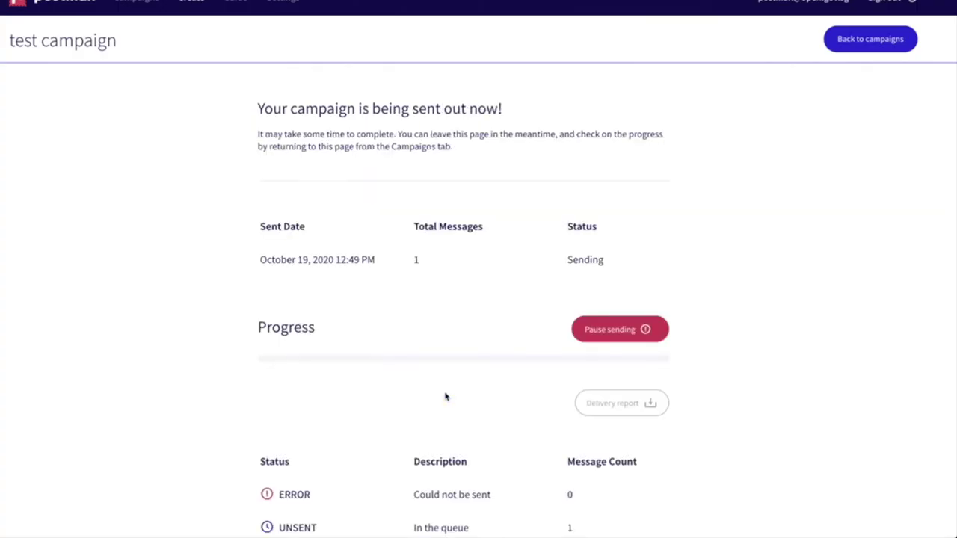
{"action": "scroll", "coordinate": [446, 396], "scroll_direction": "down", "scroll_amount": 2}
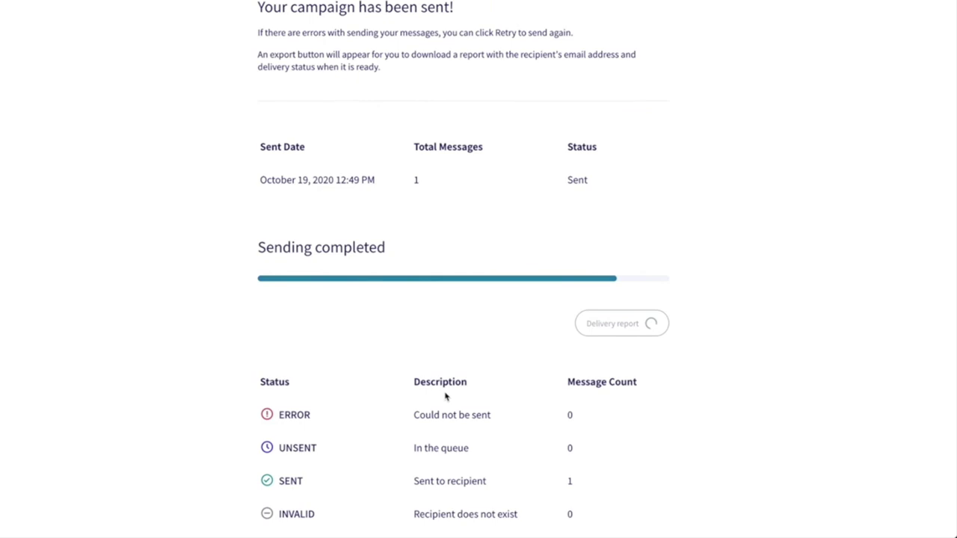
{"action": "scroll", "coordinate": [445, 396], "scroll_direction": "down", "scroll_amount": 2}
{"action": "scroll", "coordinate": [446, 396], "scroll_direction": "down", "scroll_amount": 2}
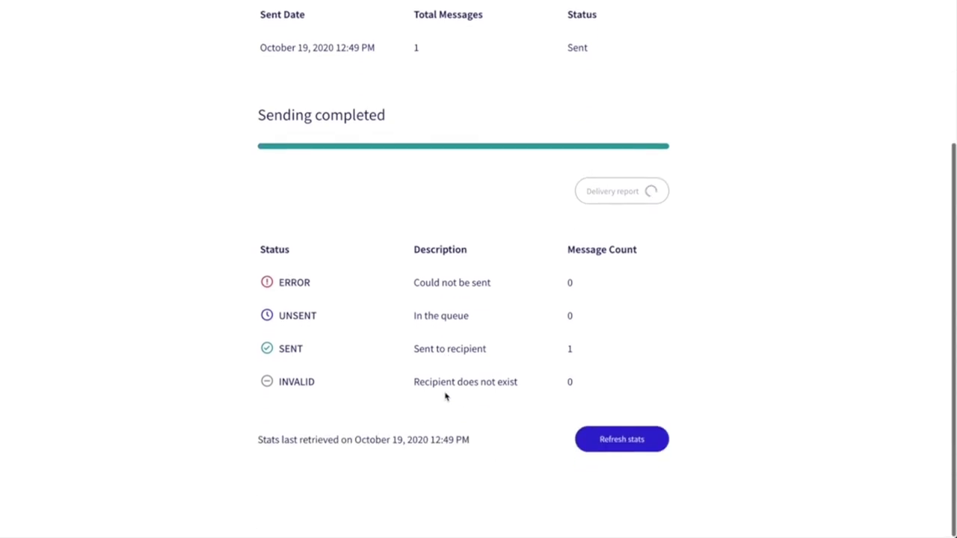